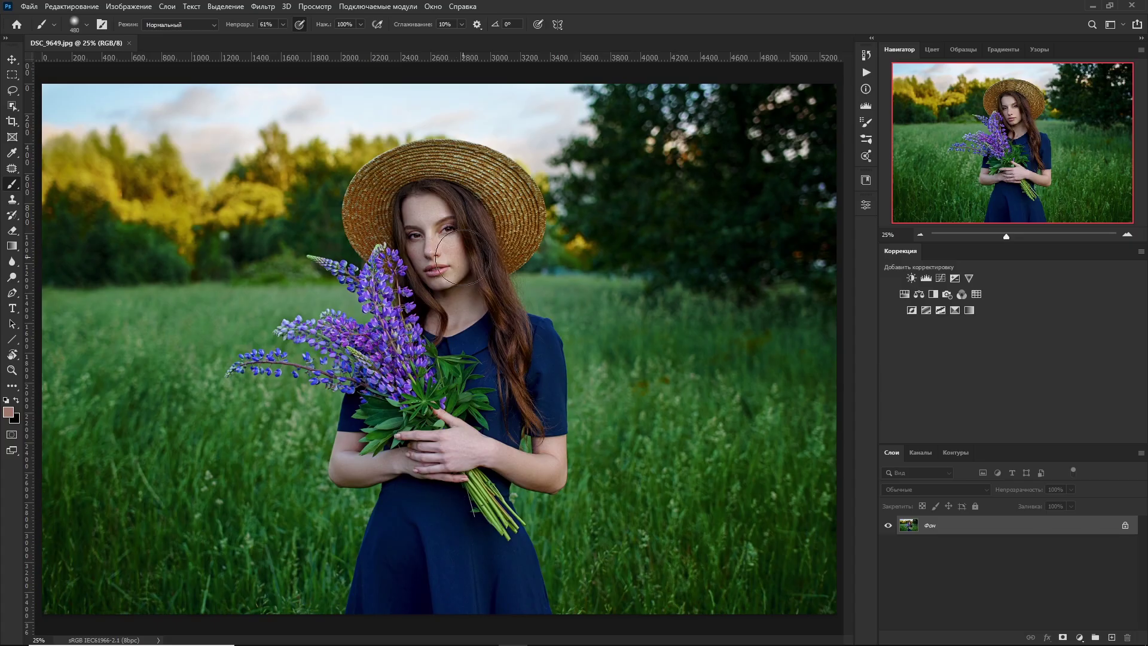
Undo and redo once, then drag the Layers panel's top edge up to enlarge it
key("ctrl+z")
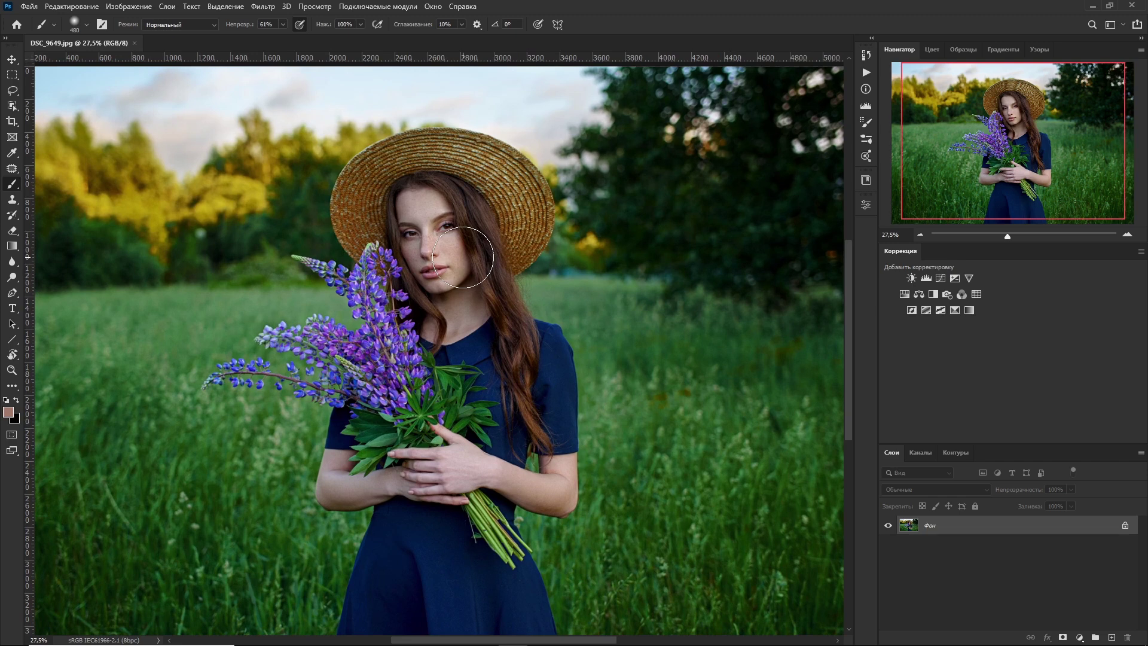
key("ctrl+shift+z")
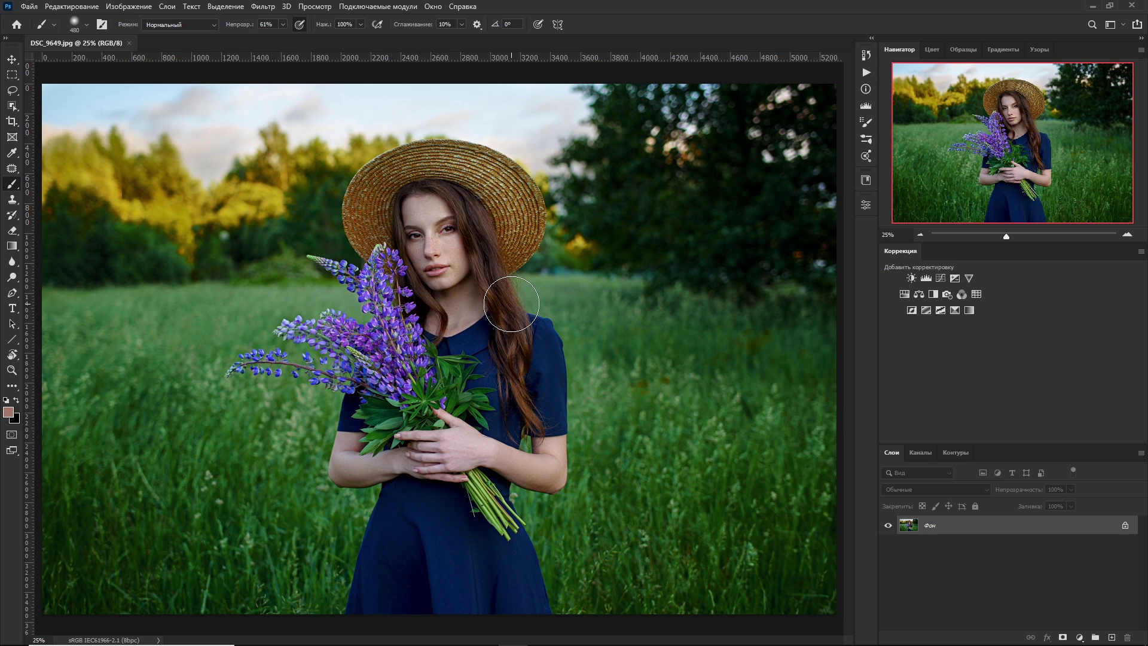
left_click_drag(895, 445, 894, 383)
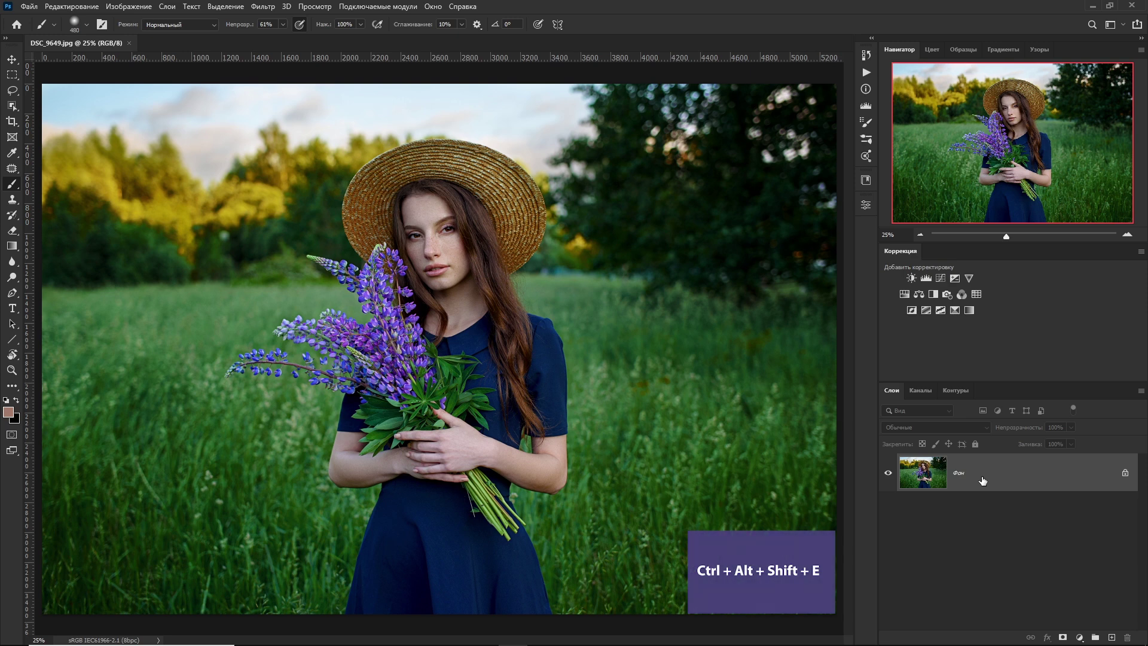
Duplicate the background layer as Фон копия
key("s")
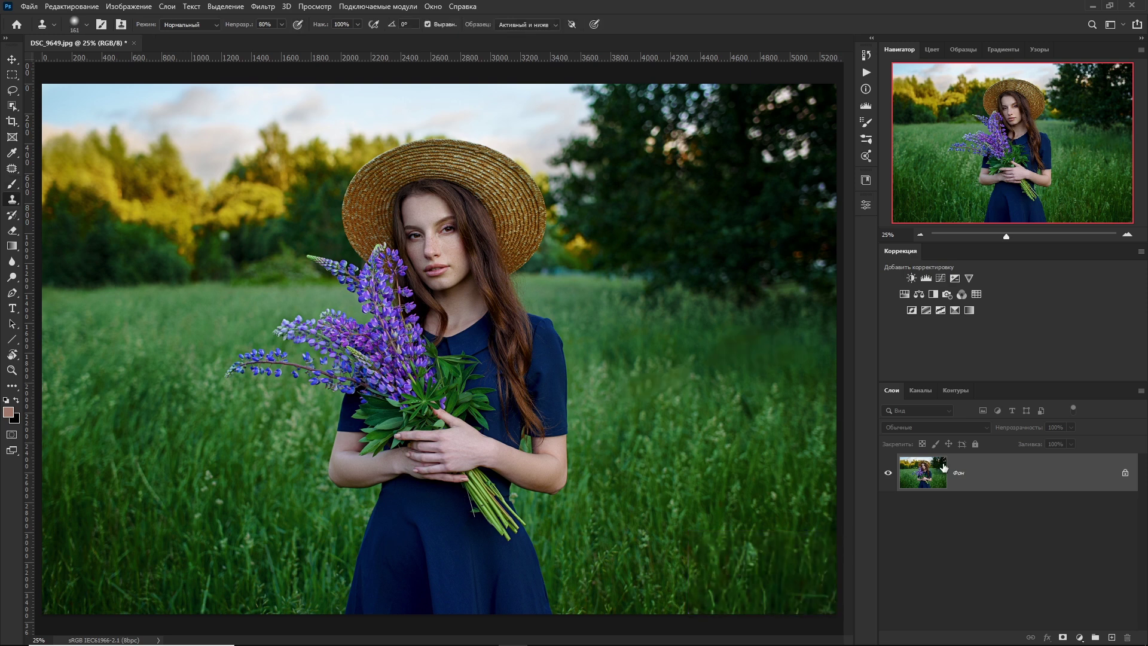
right_click(944, 467)
left_click(974, 485)
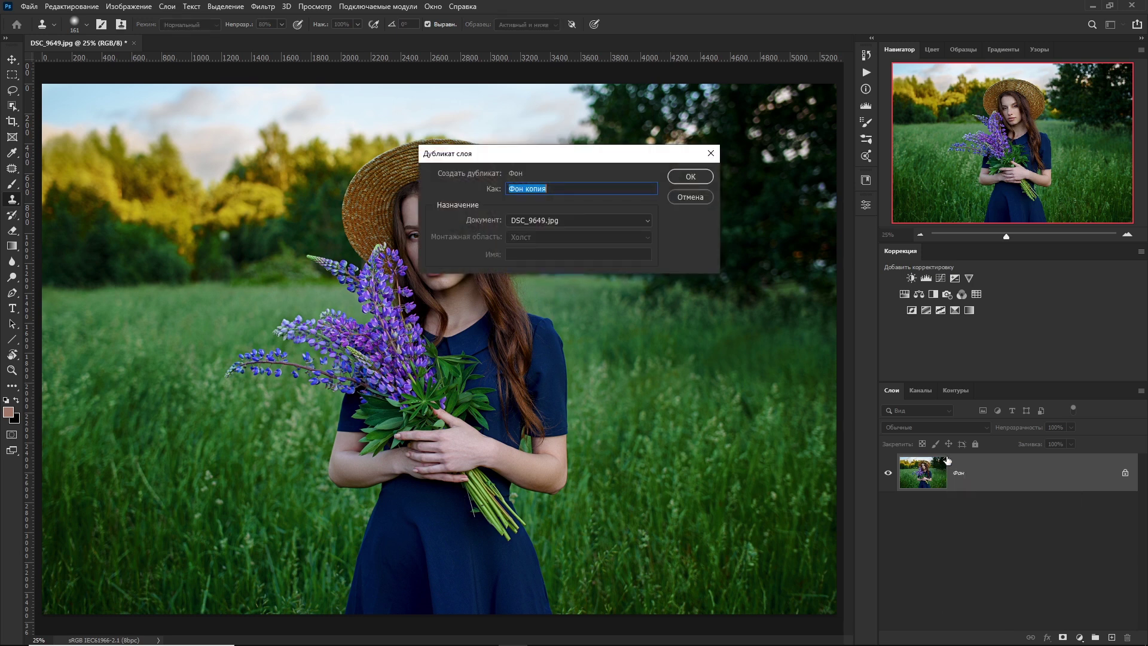
left_click(686, 178)
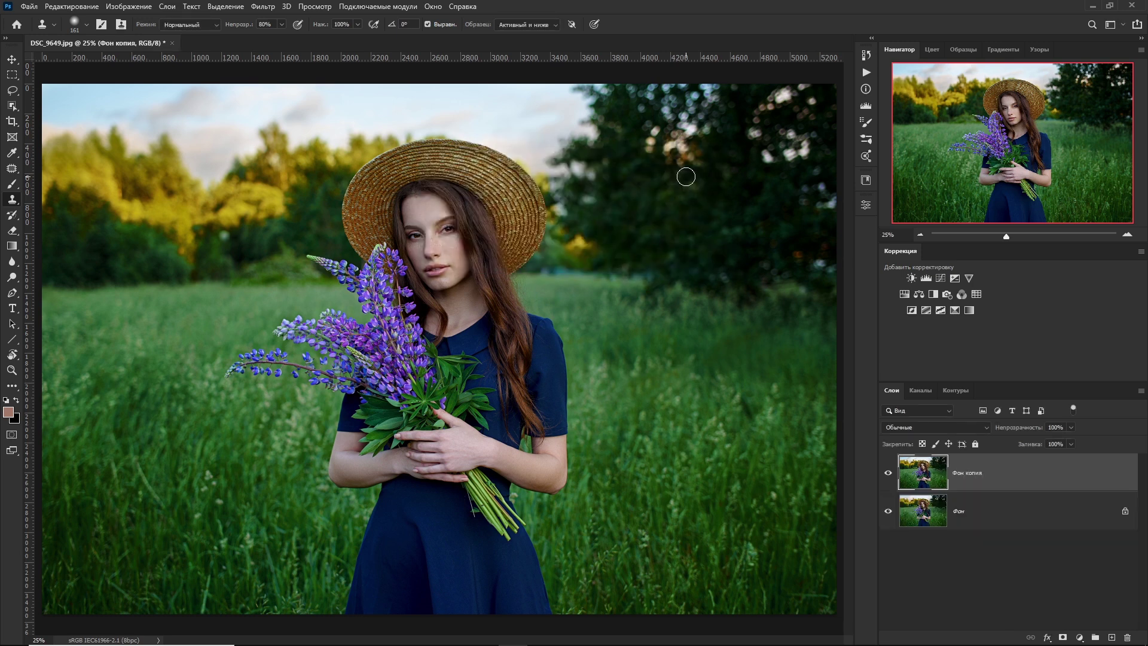
Convert Фон копия to a smart object and open it as Фон копия.psb
right_click(969, 472)
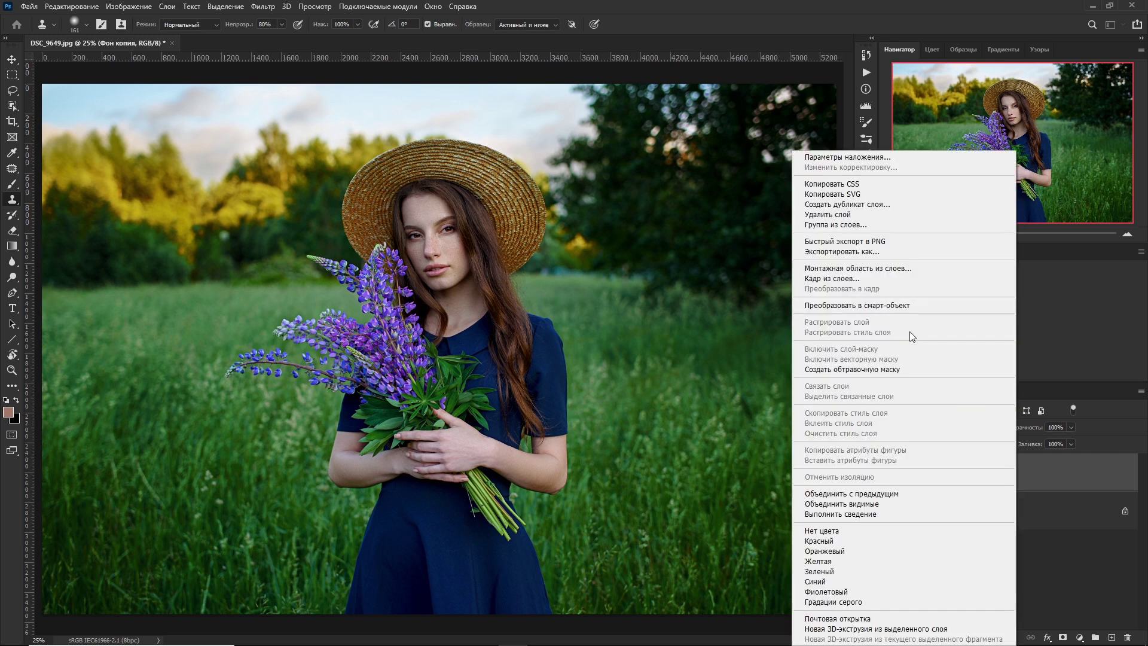
left_click(875, 307)
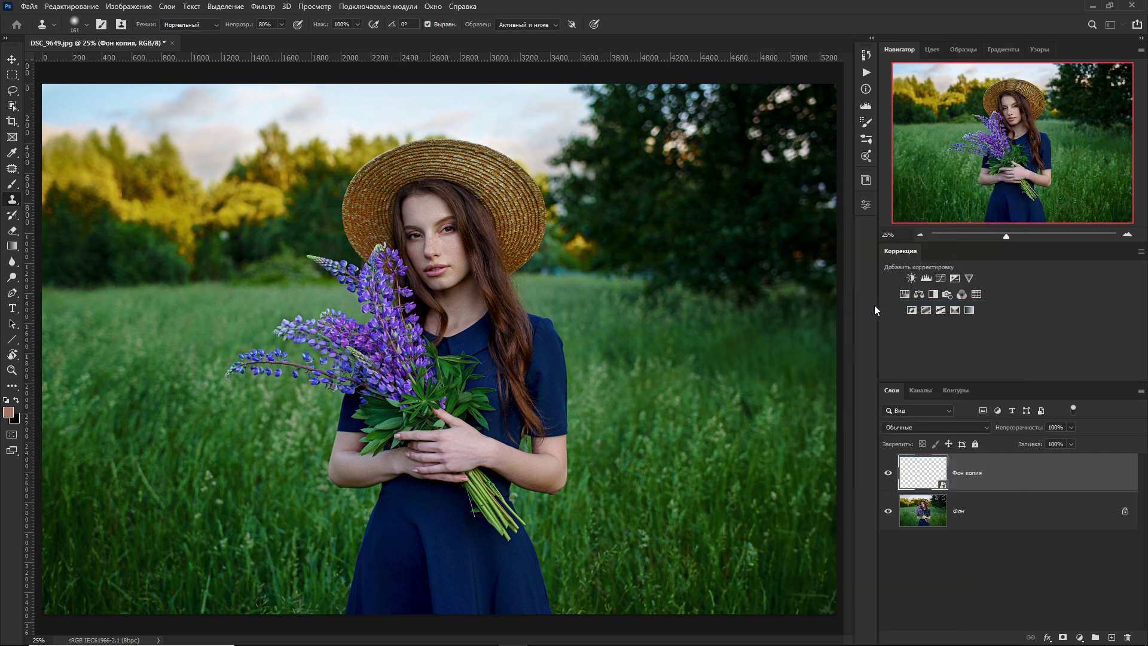
double_click(926, 476)
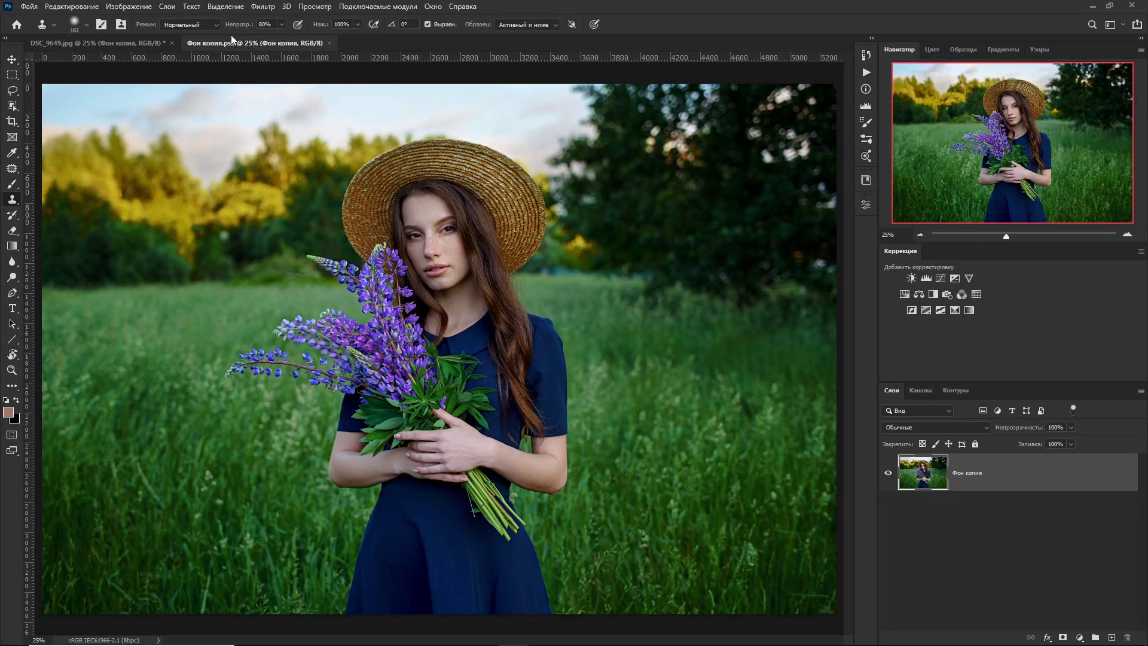
Switch Фон копия.psb to Lab Color mode through Image > Mode
left_click(141, 7)
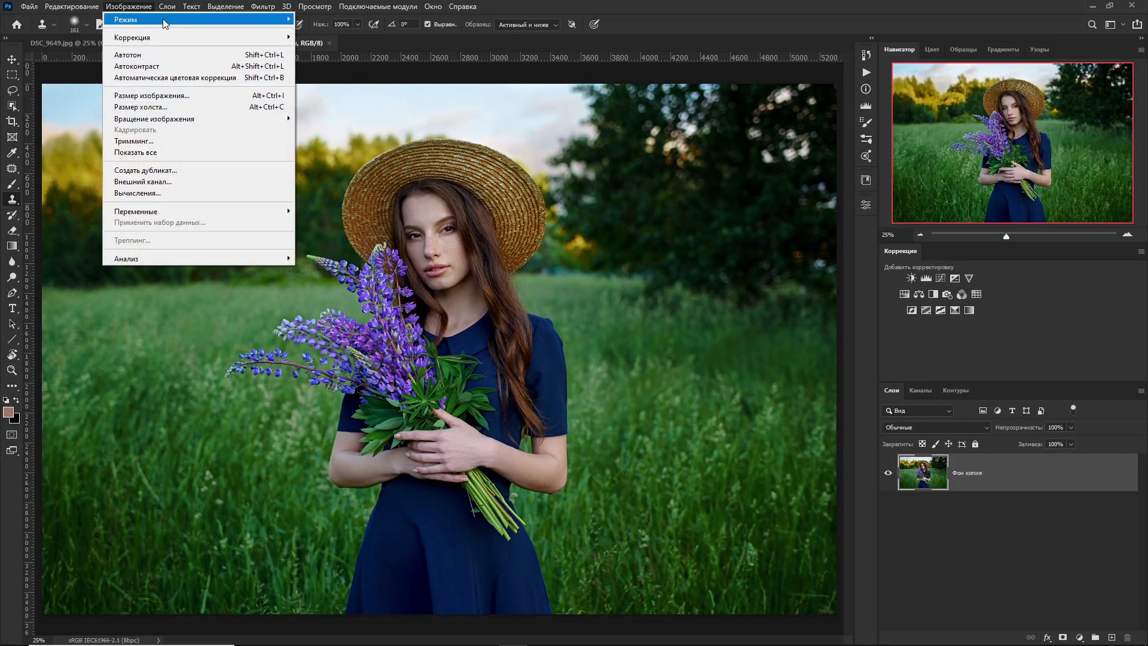
mouse_move(153, 19)
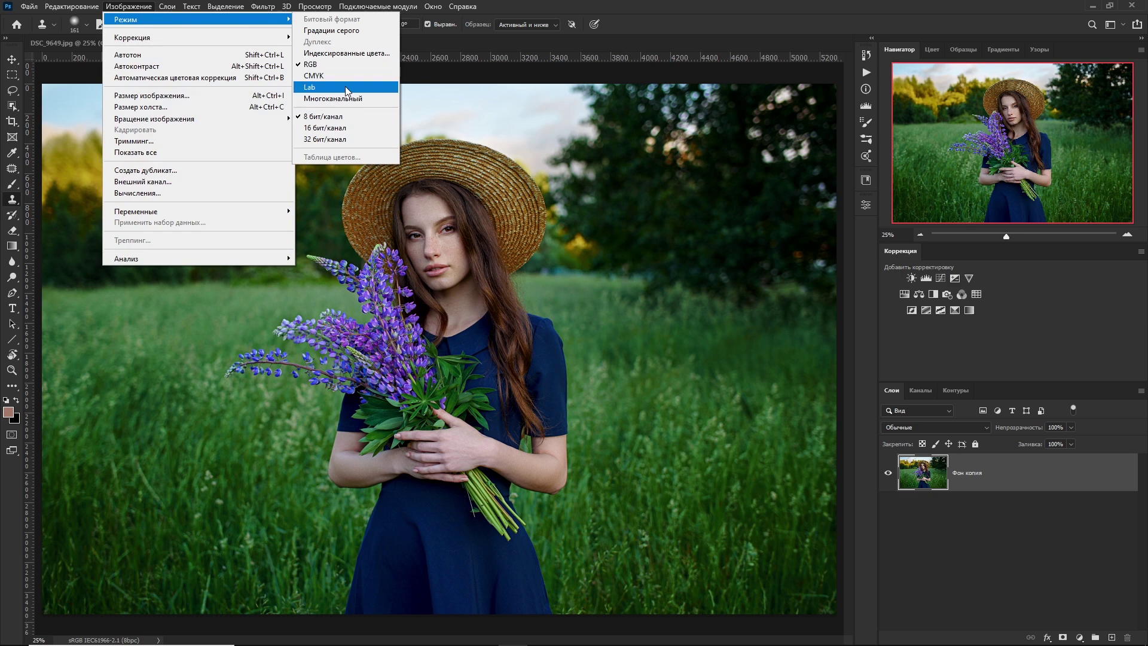
left_click(345, 86)
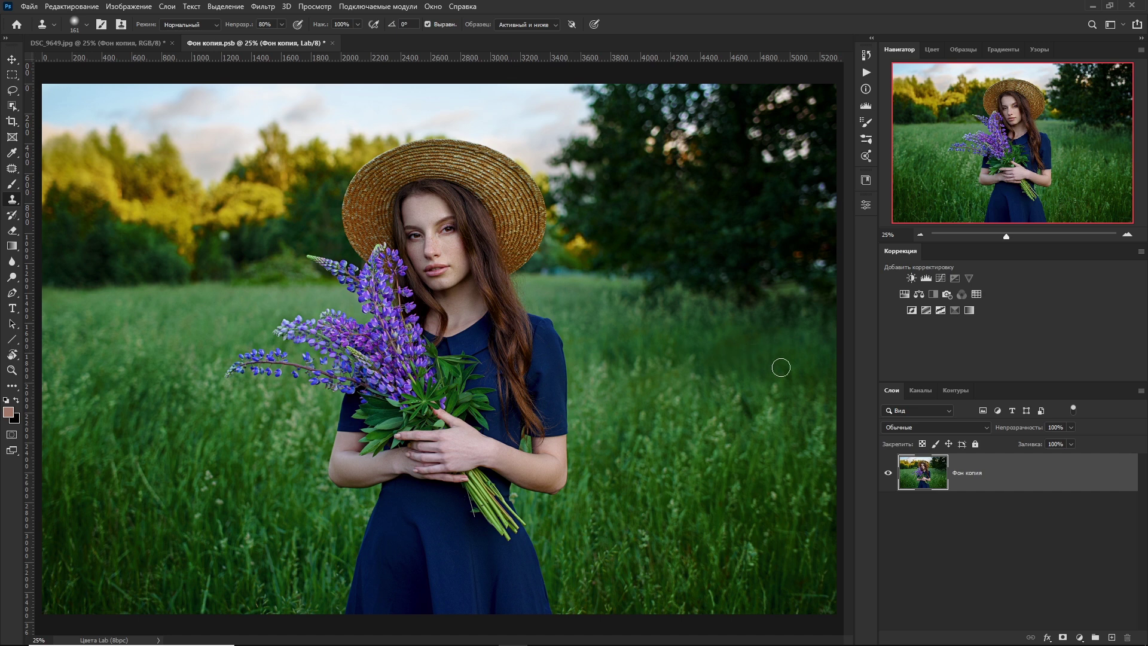
Add a Hue/Saturation adjustment layer and enable its on-image targeted-adjustment hand
left_click(1079, 637)
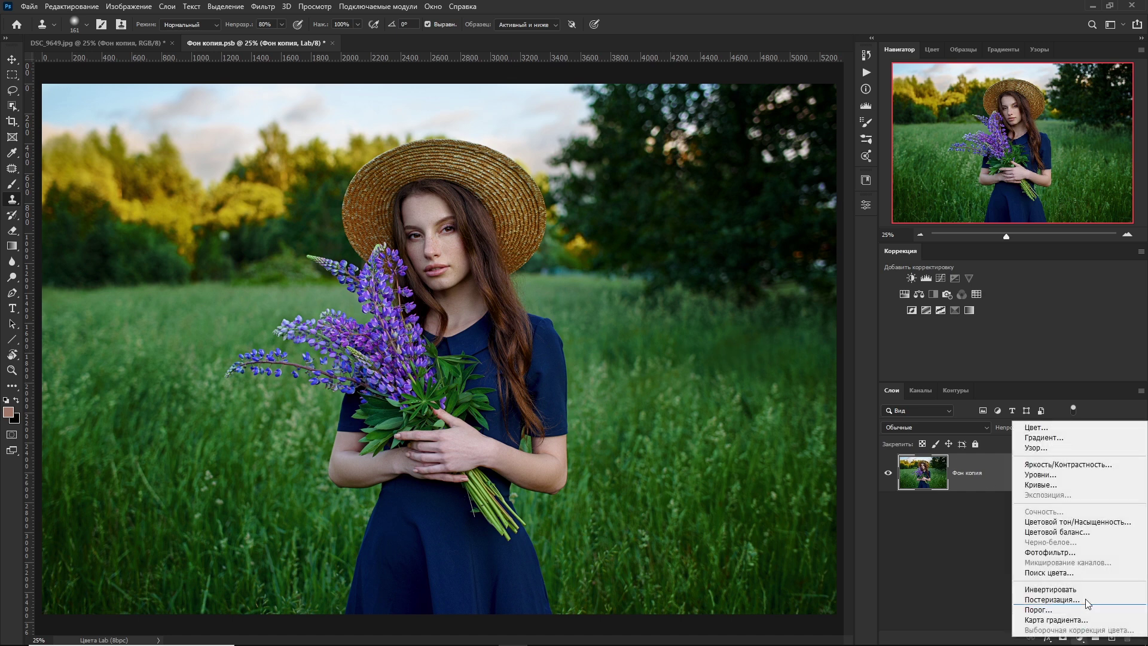
left_click(1079, 522)
left_click(704, 256)
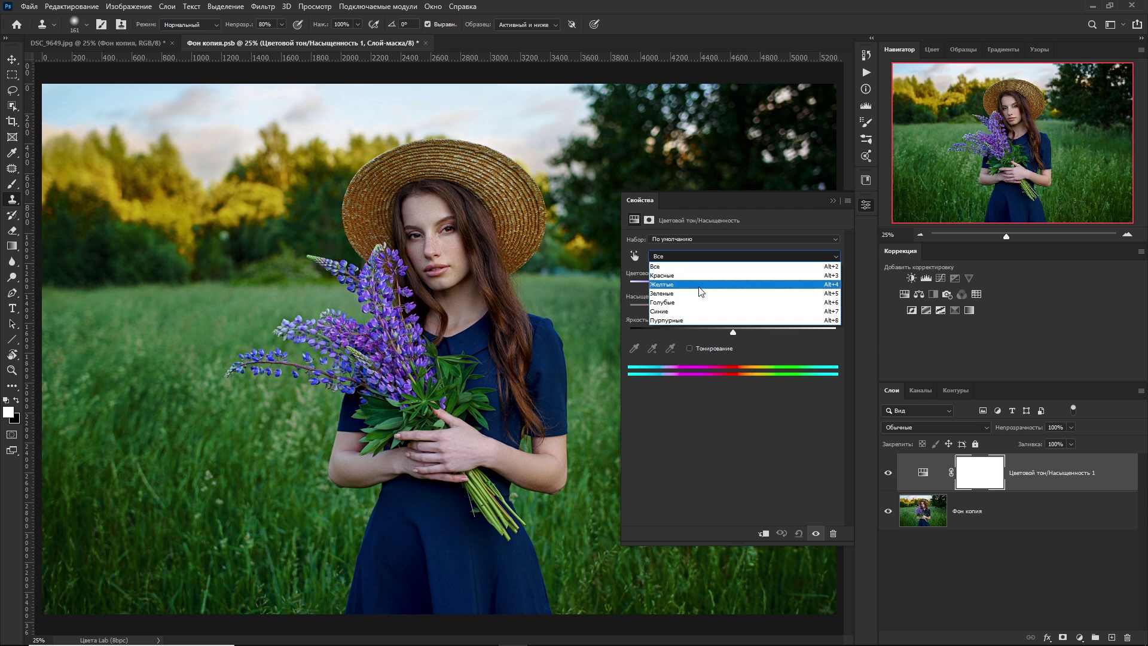
left_click(635, 256)
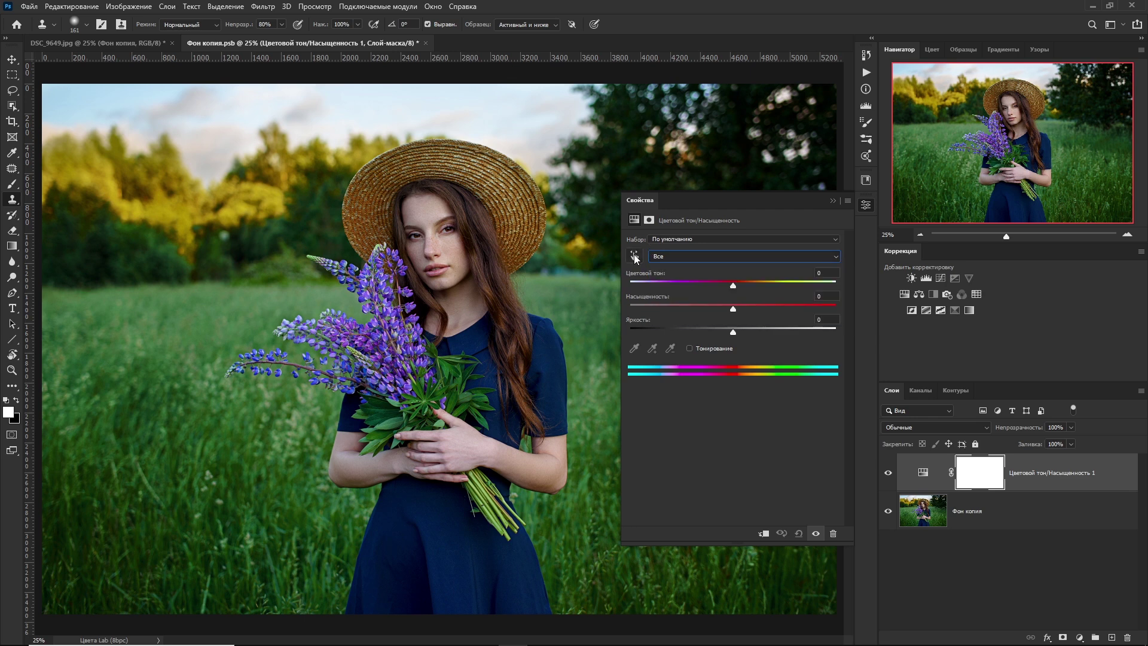
left_click(635, 256)
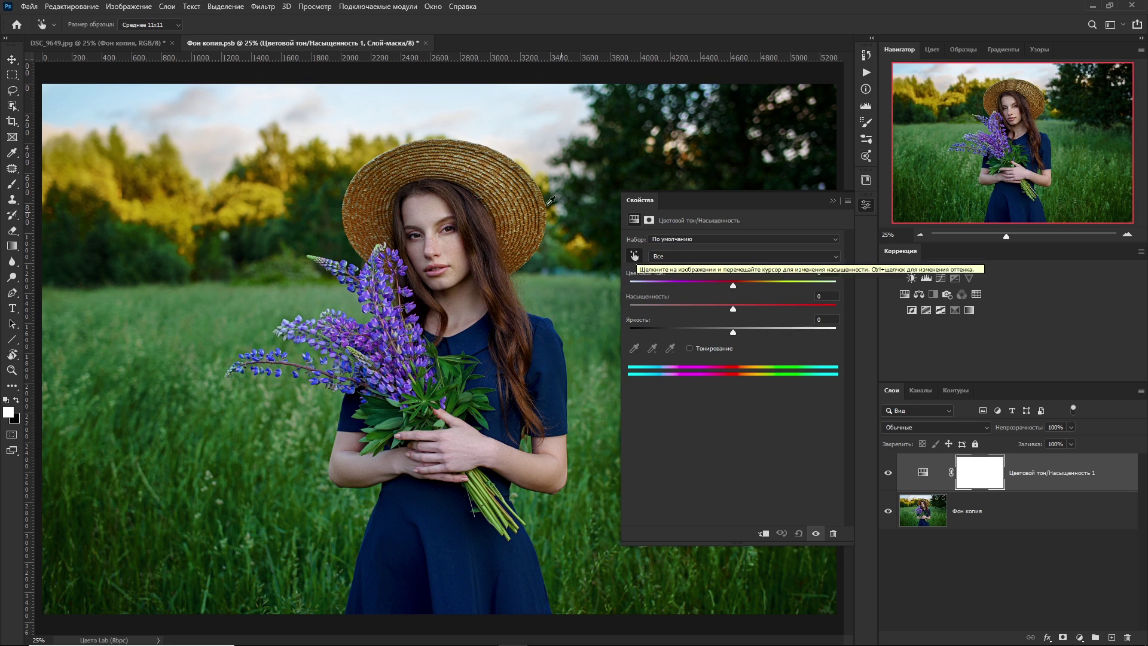
Set the eyedropper Sample Size to 3 by 3 Average
left_click(170, 27)
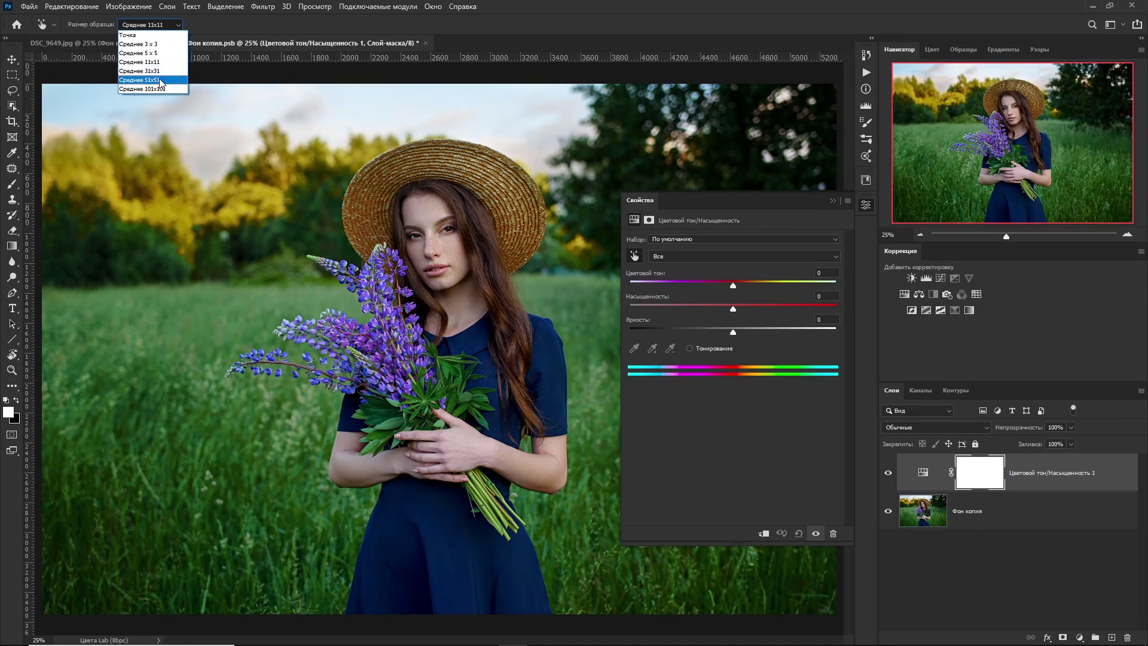
left_click(139, 43)
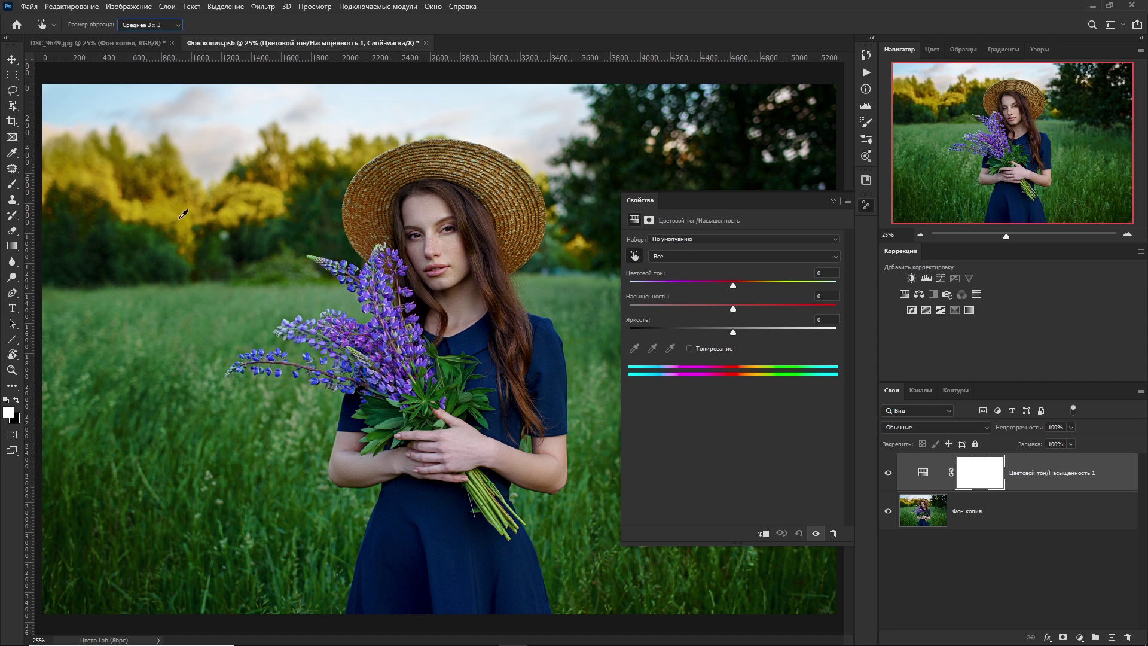
left_click(681, 263)
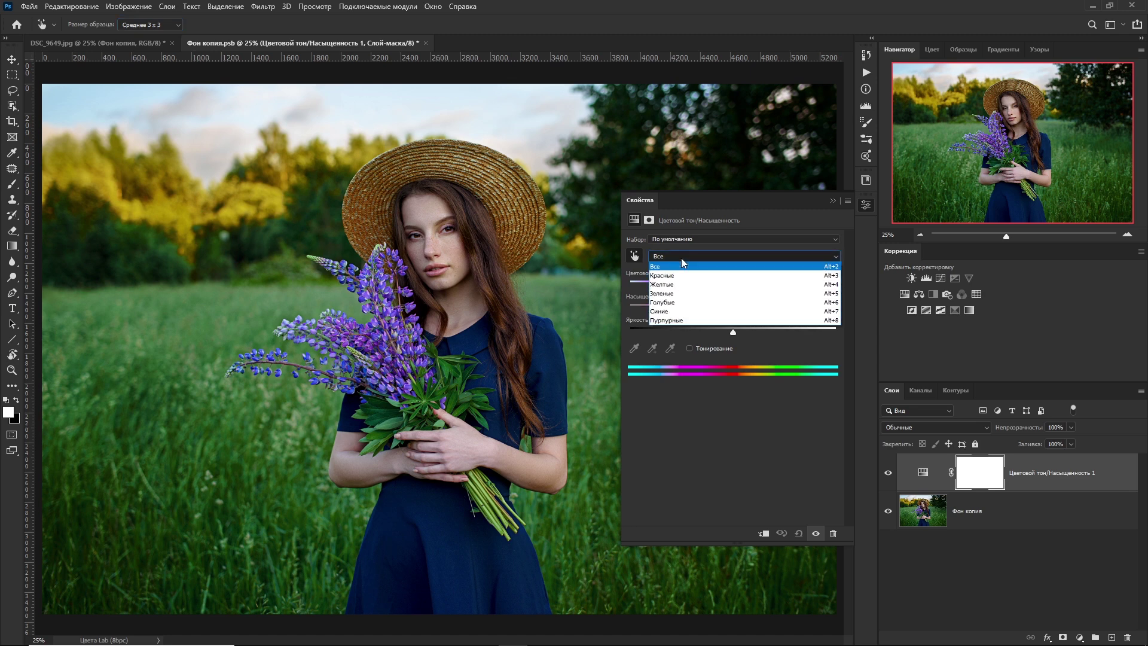
Limit the adjustment to Greens and raise their saturation to +76
left_click(685, 292)
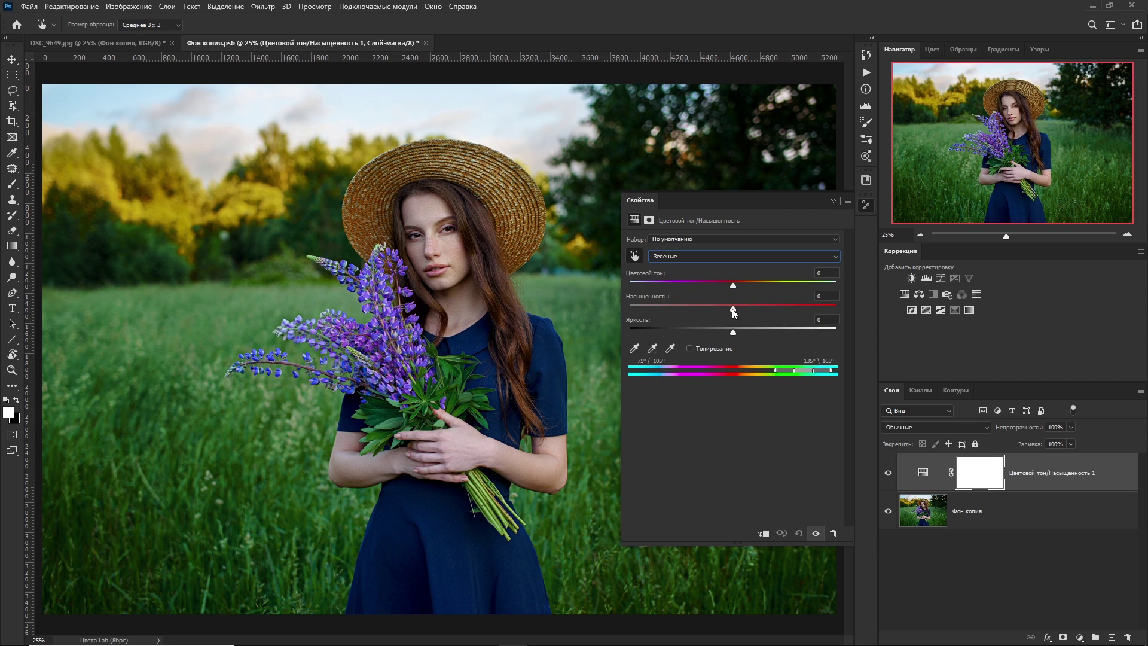
left_click_drag(733, 310, 738, 311)
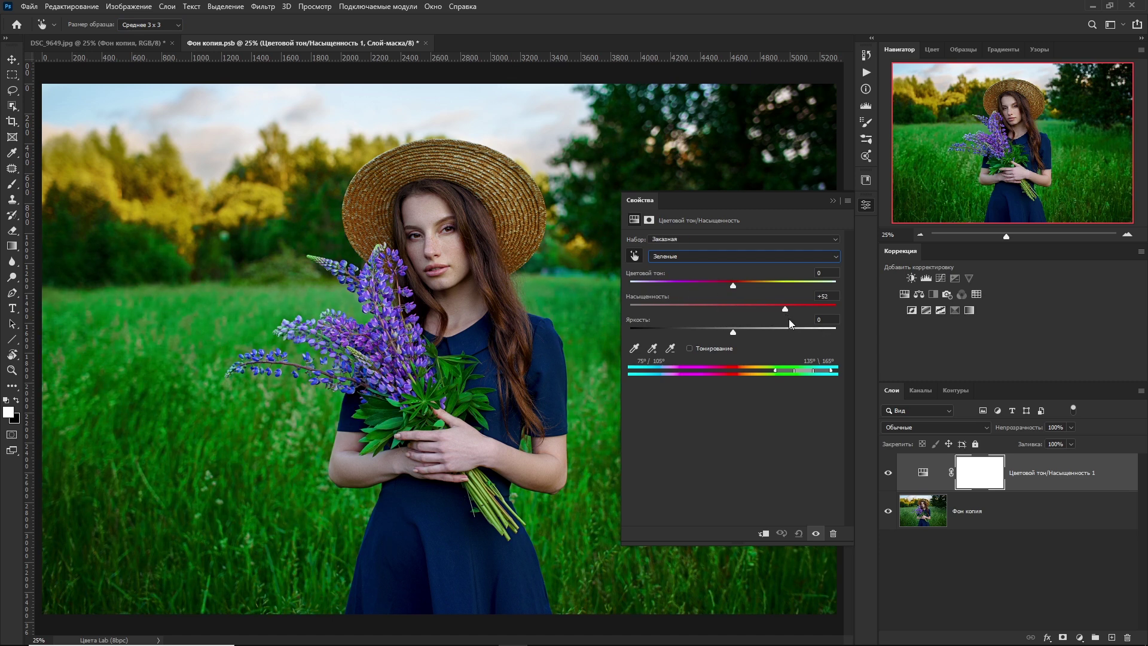
left_click_drag(769, 314, 770, 317)
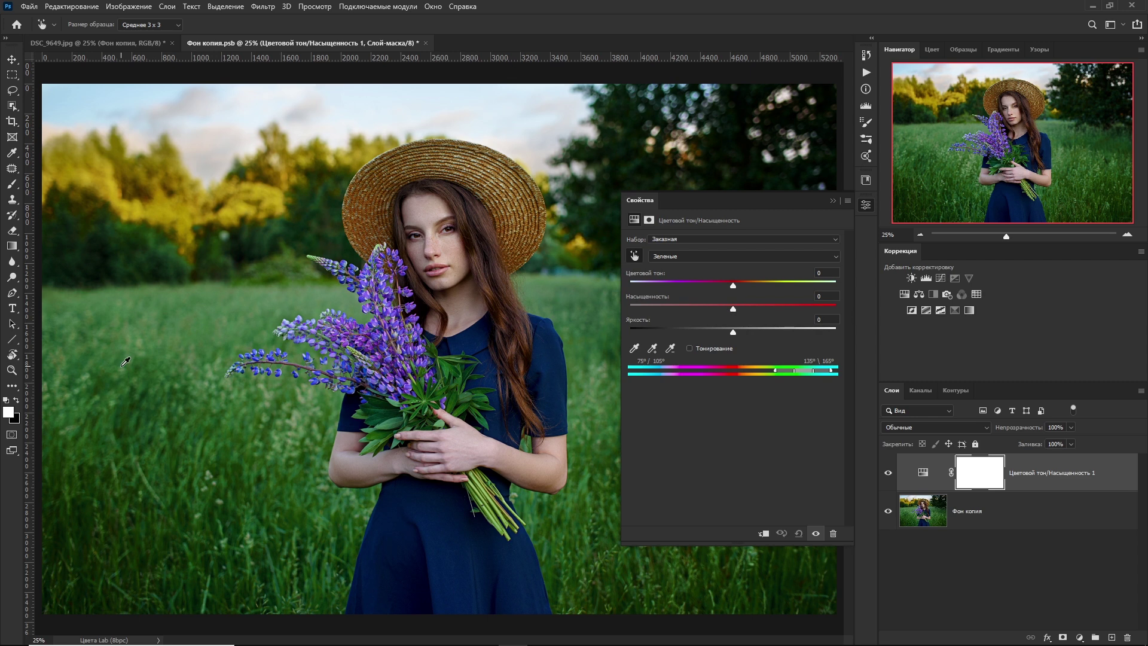
left_click_drag(125, 362, 140, 370)
left_click_drag(140, 371, 136, 371)
left_click_drag(753, 310, 833, 310)
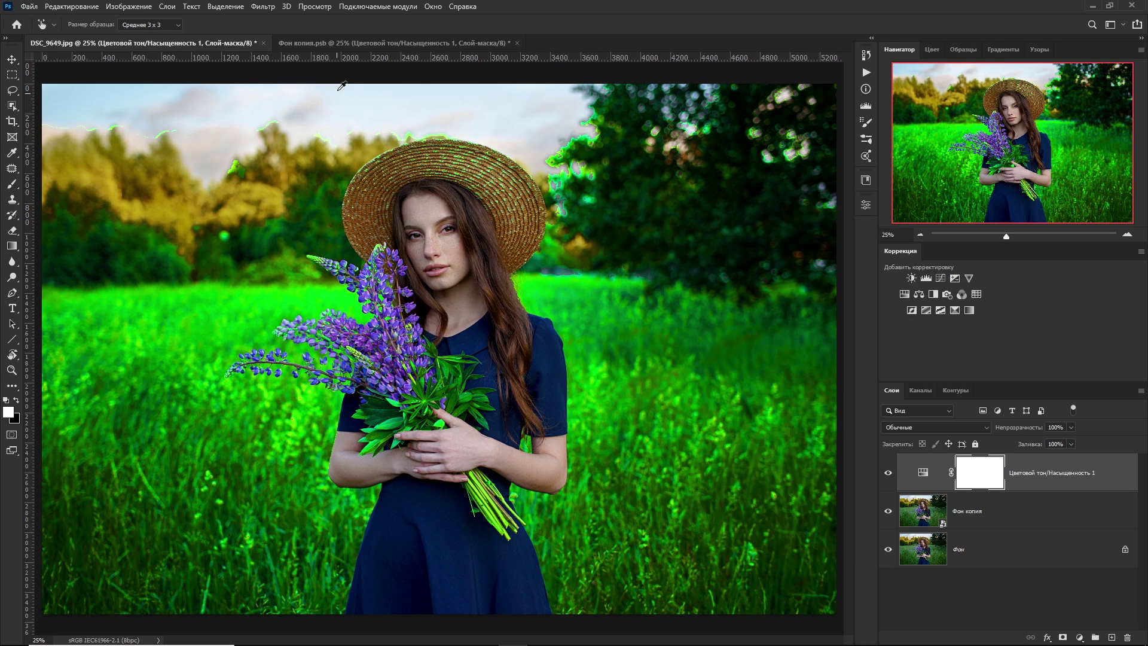
Compare DSC_9649.jpg with Фон копия.psb by switching documents, ending on Фон копия.psb
key("ctrl+Tab")
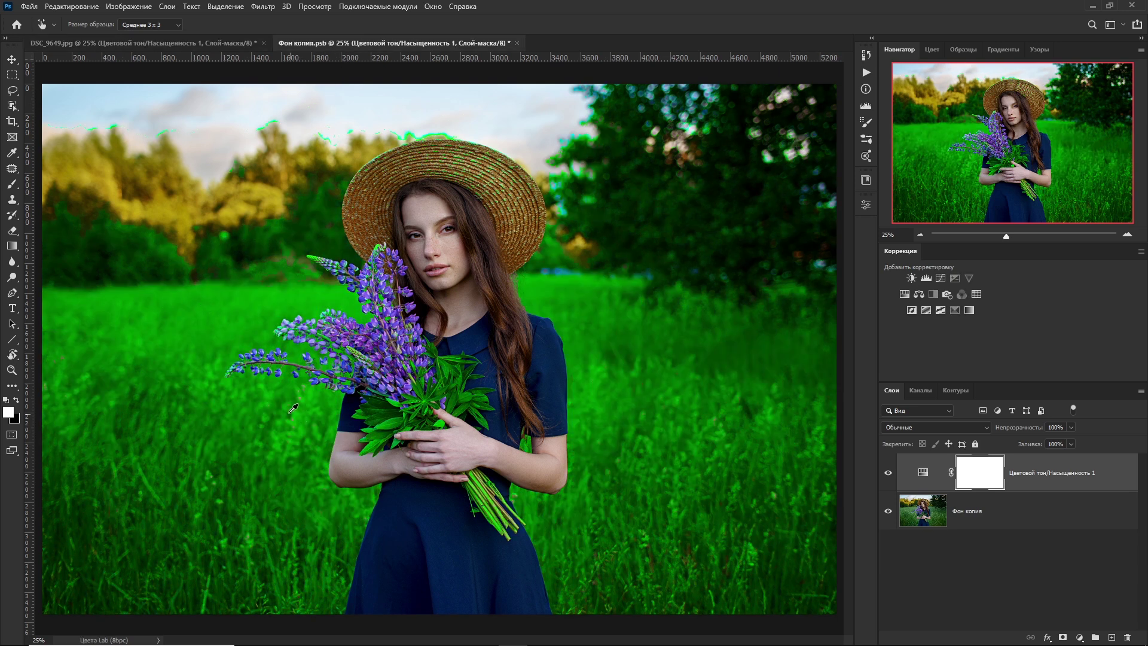
key("ctrl+Tab")
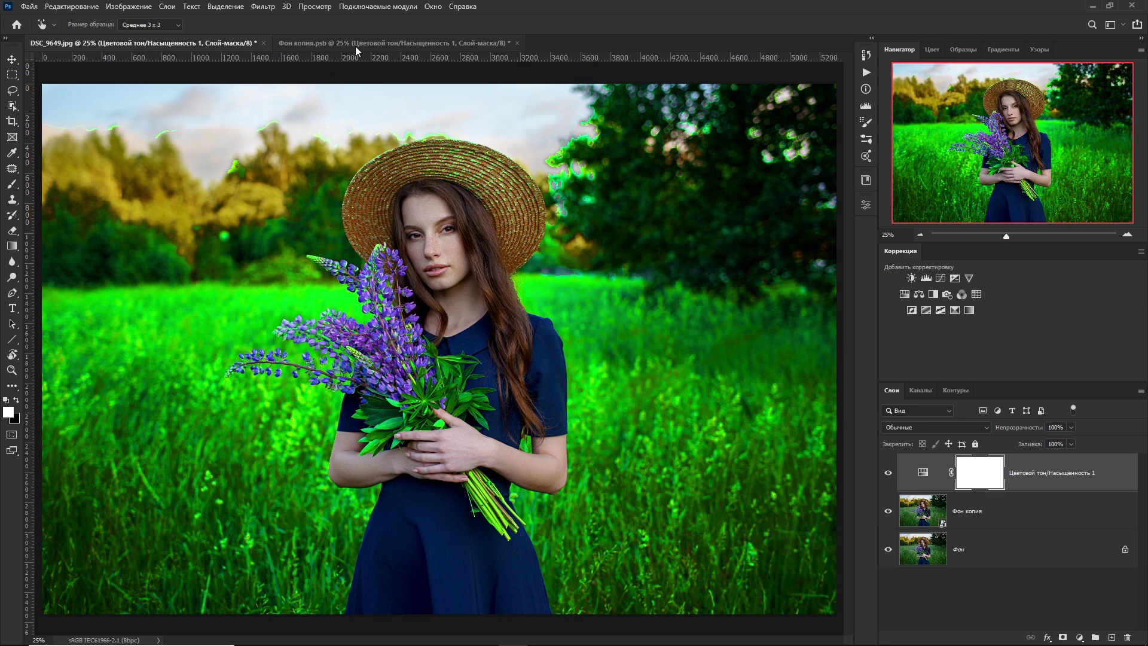
left_click(355, 45)
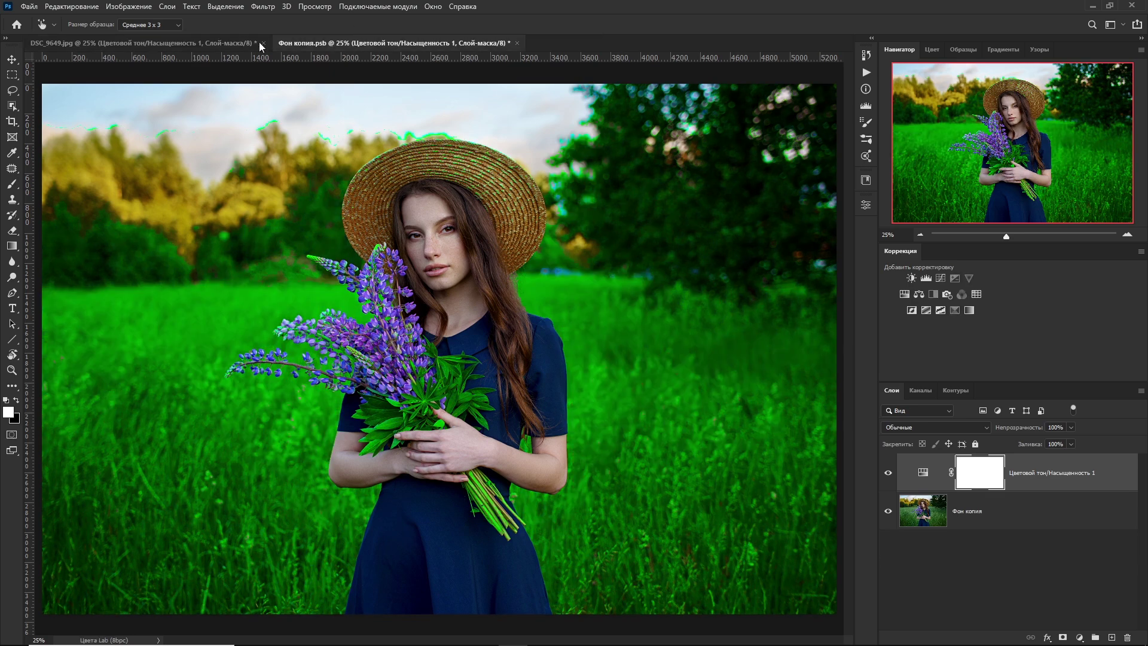
left_click(177, 39)
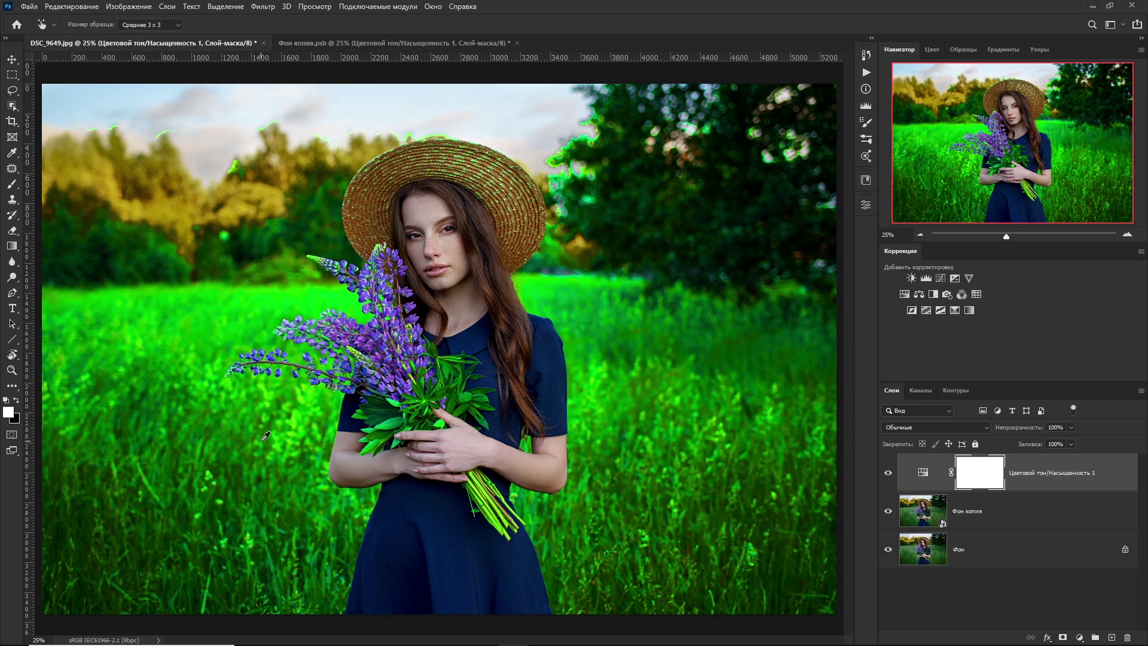
scroll(266, 431, "up", 5)
scroll(326, 404, "down", 3)
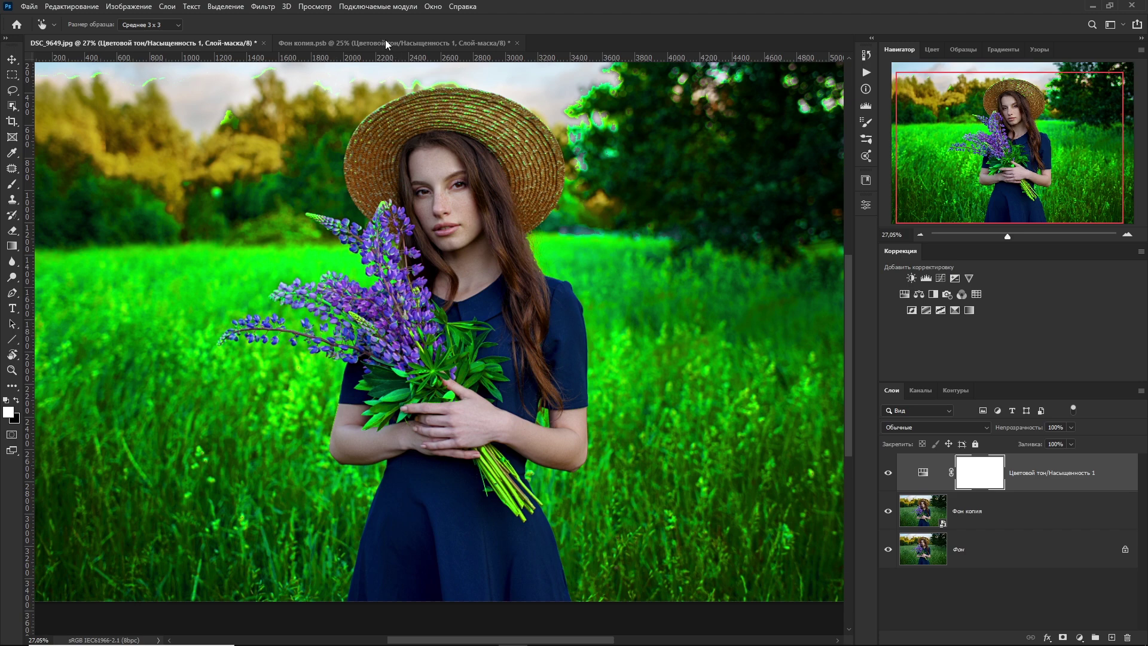
left_click(385, 41)
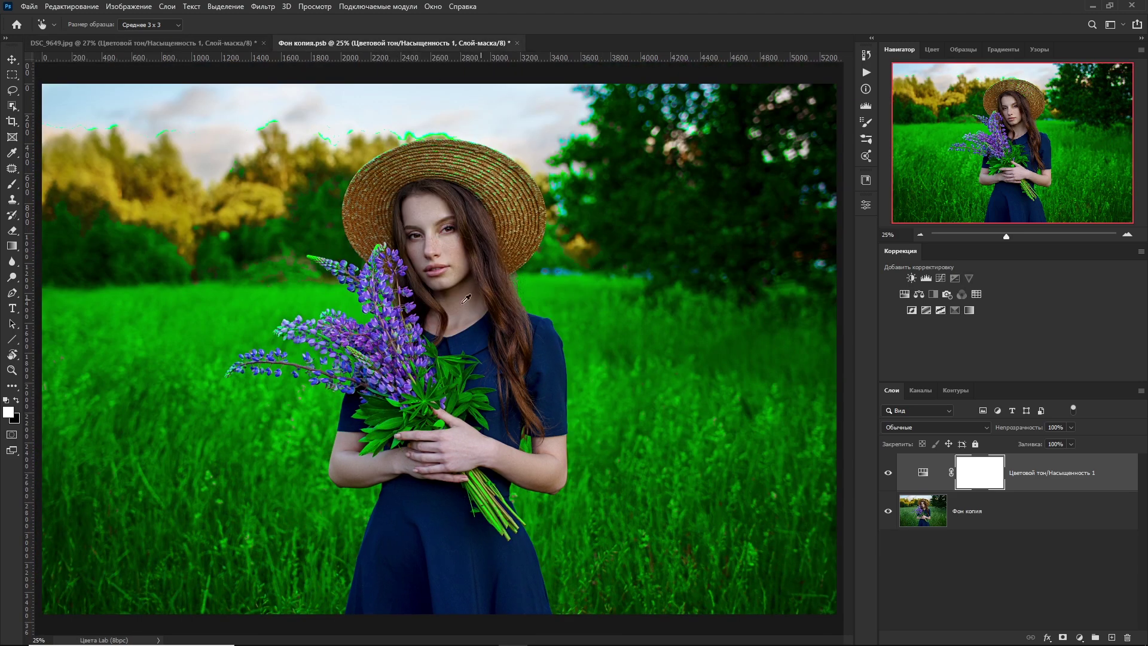
scroll(220, 405, "up", 2)
scroll(220, 405, "up", 2)
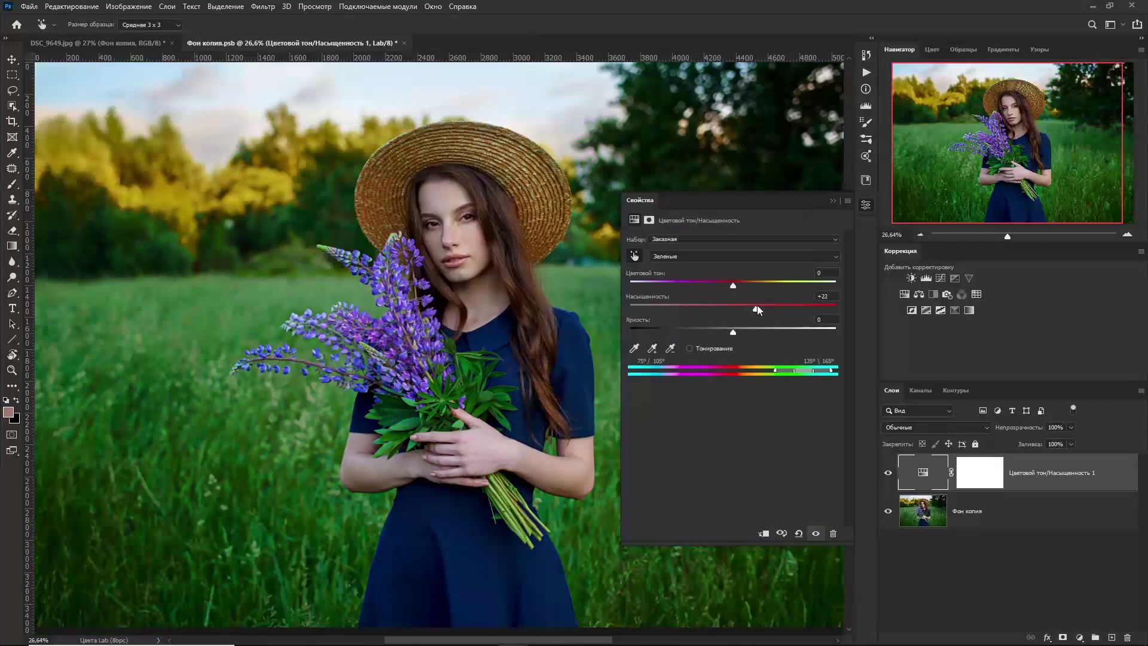
Close the properties and toggle the greens adjustment off and on to compare
left_click(834, 199)
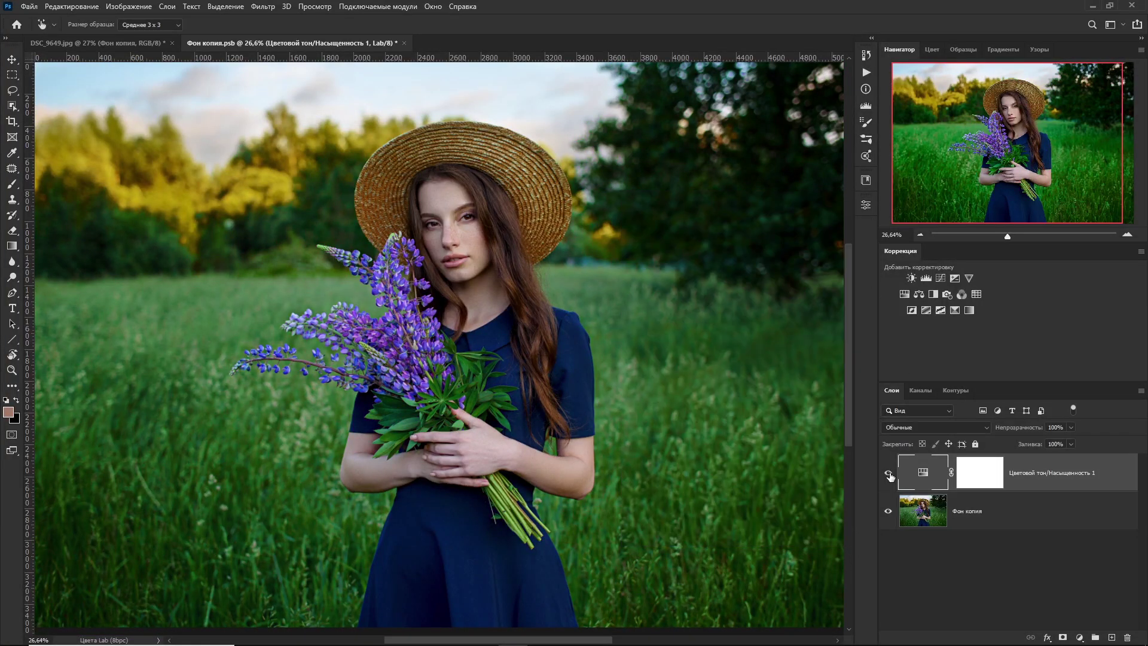
left_click(889, 474)
left_click(888, 474)
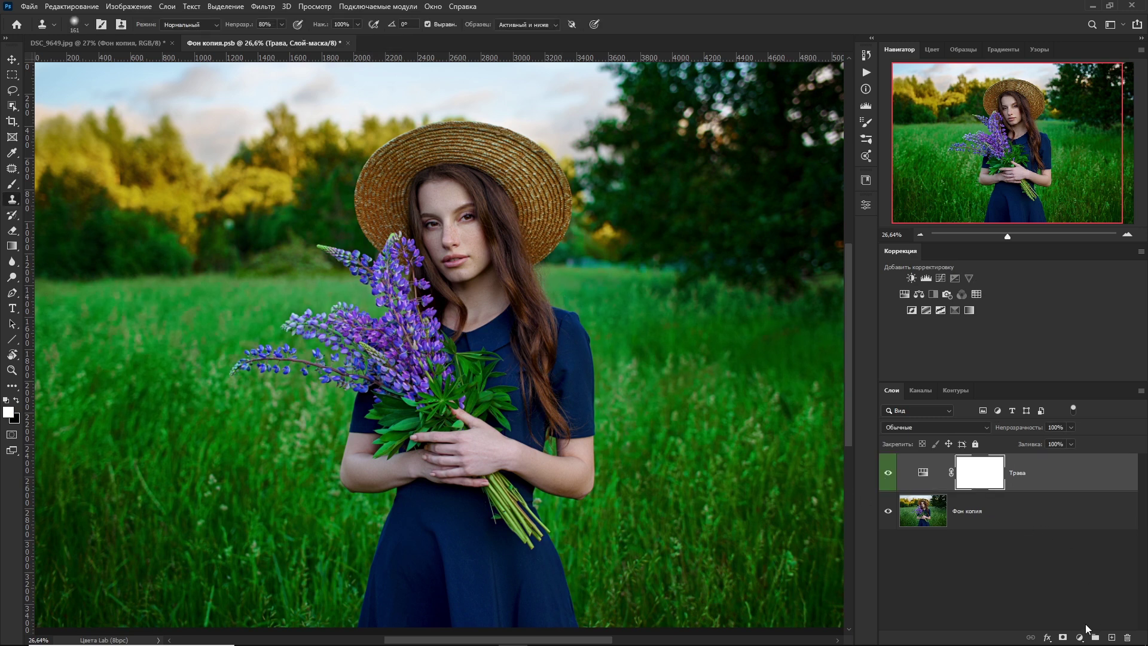
Add a Hue/Saturation layer shifting the lupine Blues to hue -17, saturation +35
left_click(1079, 638)
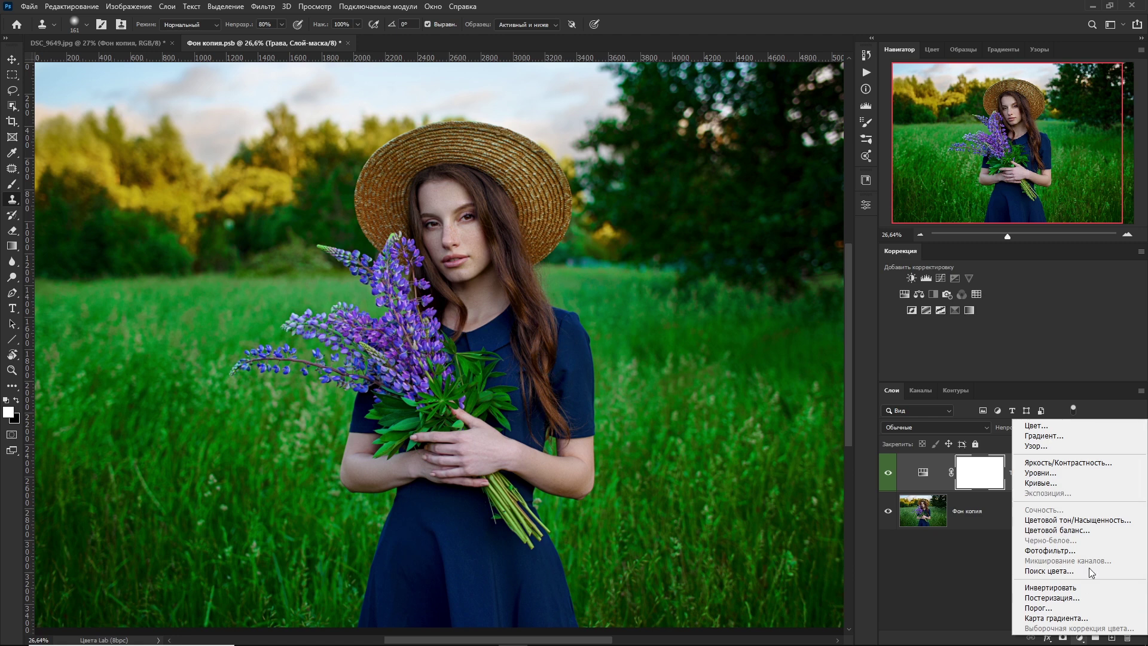
left_click(1077, 520)
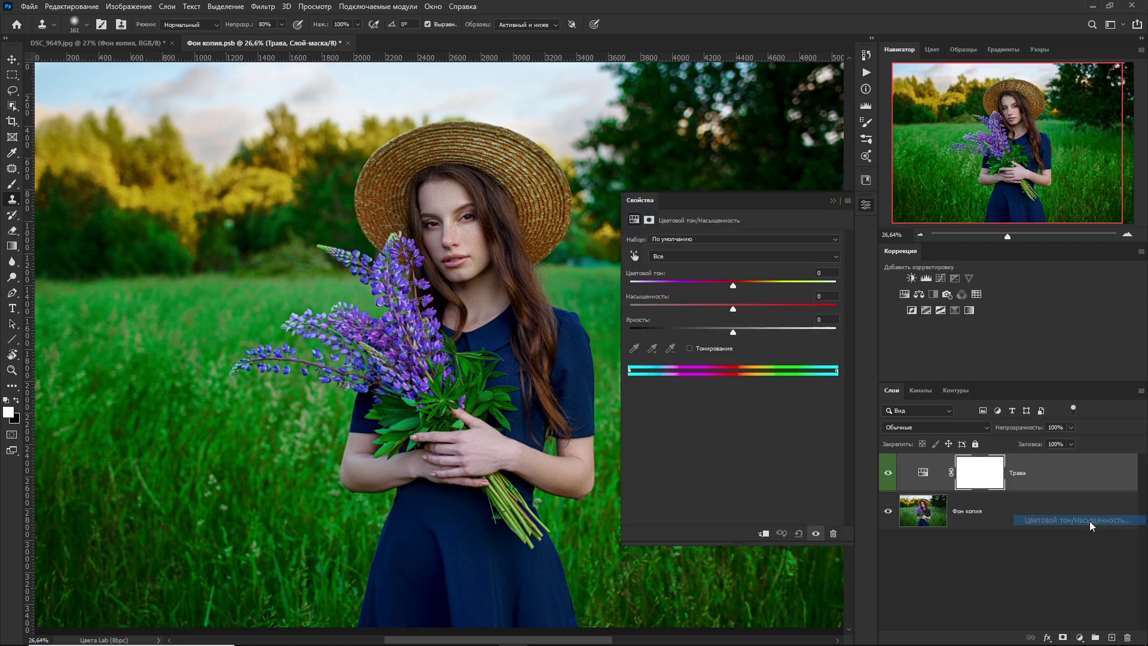
left_click(635, 257)
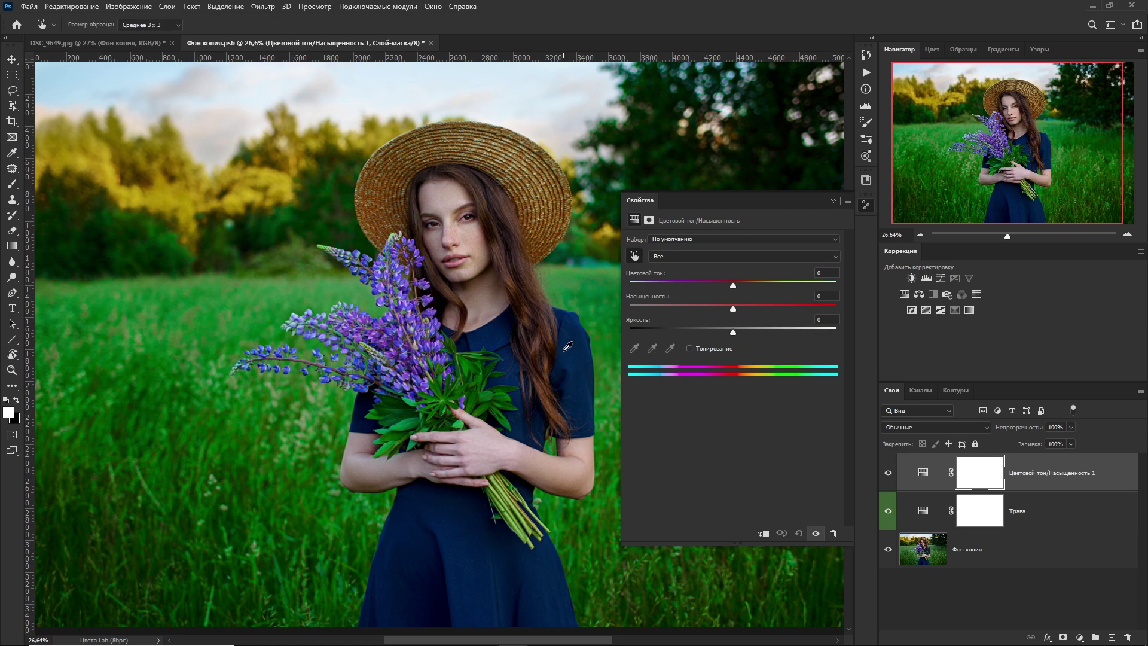
left_click_drag(568, 347, 584, 355)
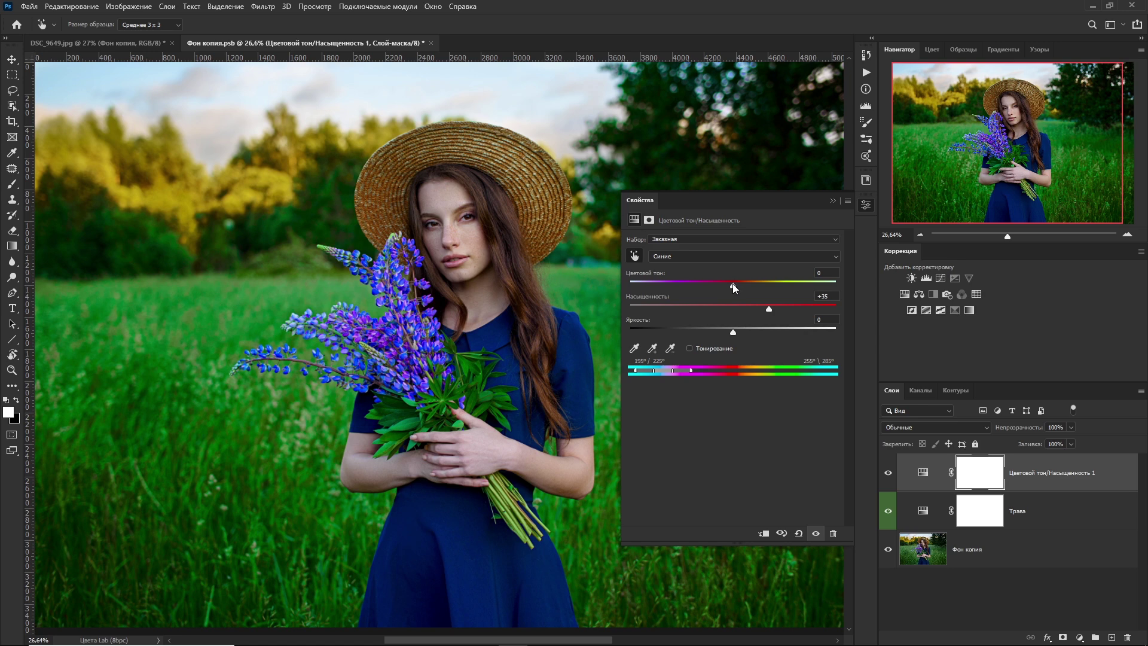
left_click_drag(730, 283, 728, 287)
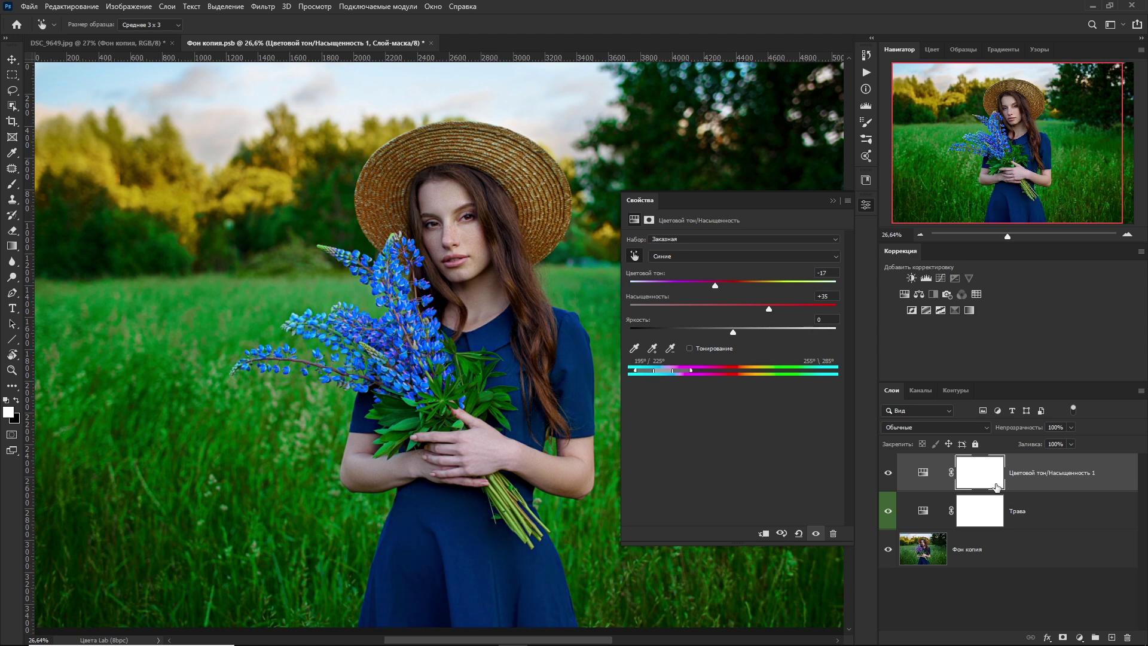
left_click(13, 183)
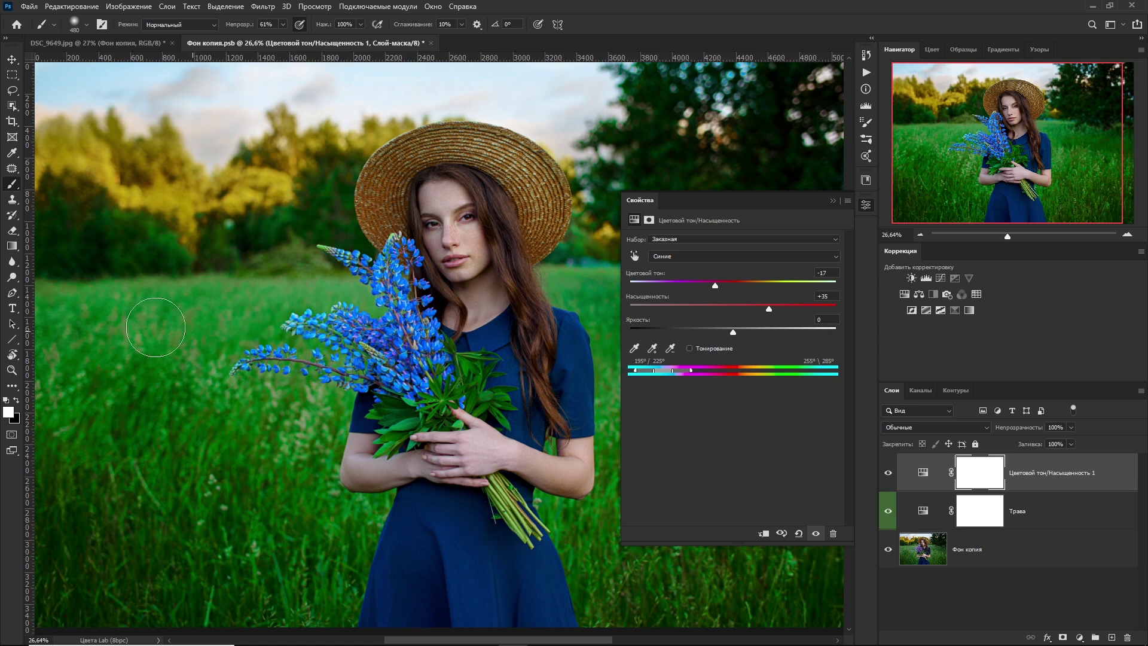
Paint black on the blues layer mask over the lupines, limiting the boost to the dress
left_click(16, 398)
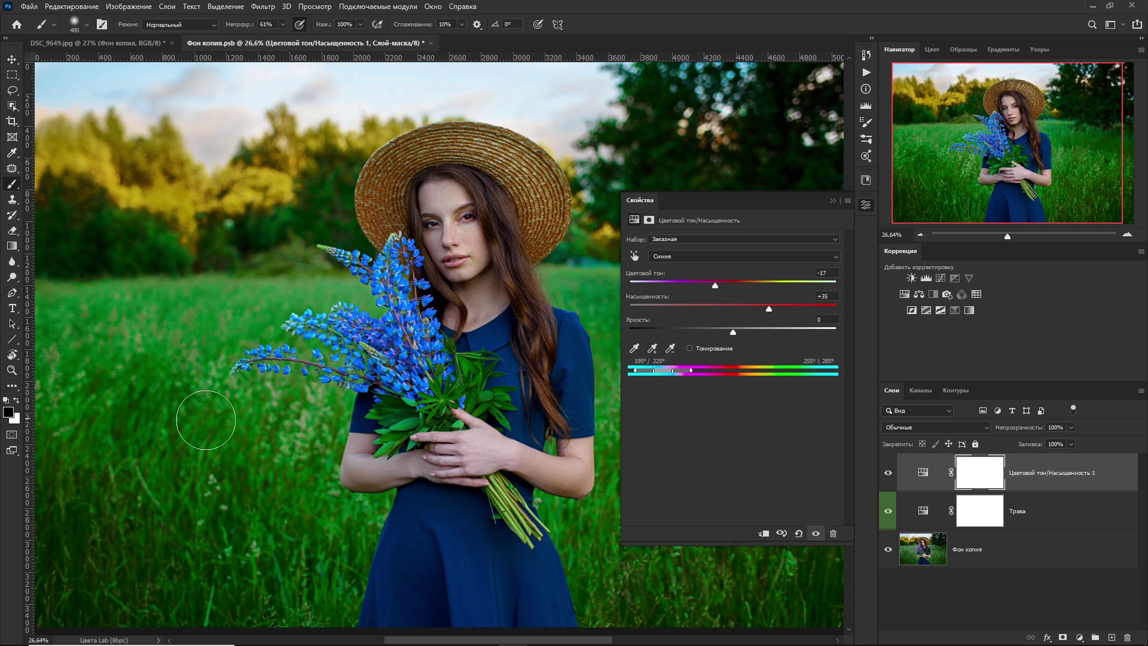
left_click(983, 470)
mouse_move(488, 312)
left_mouse_down()
mouse_move(392, 275)
mouse_move(424, 380)
mouse_move(291, 355)
mouse_move(366, 315)
mouse_move(407, 344)
mouse_move(370, 335)
mouse_move(344, 264)
left_mouse_up()
left_click(888, 473)
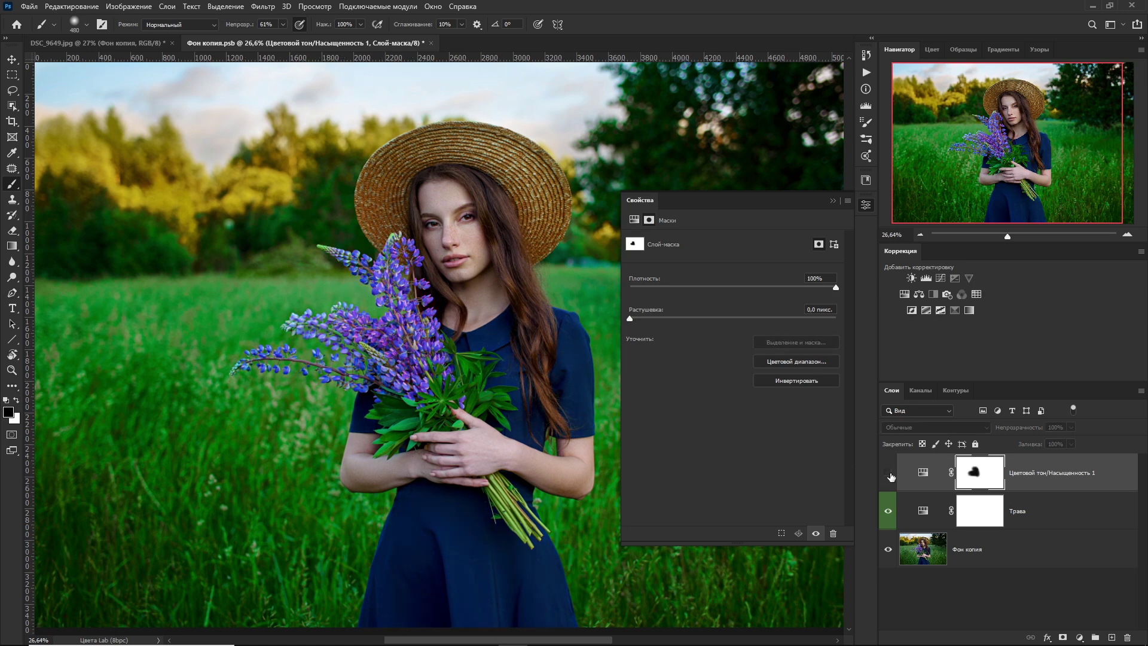
left_click(890, 475)
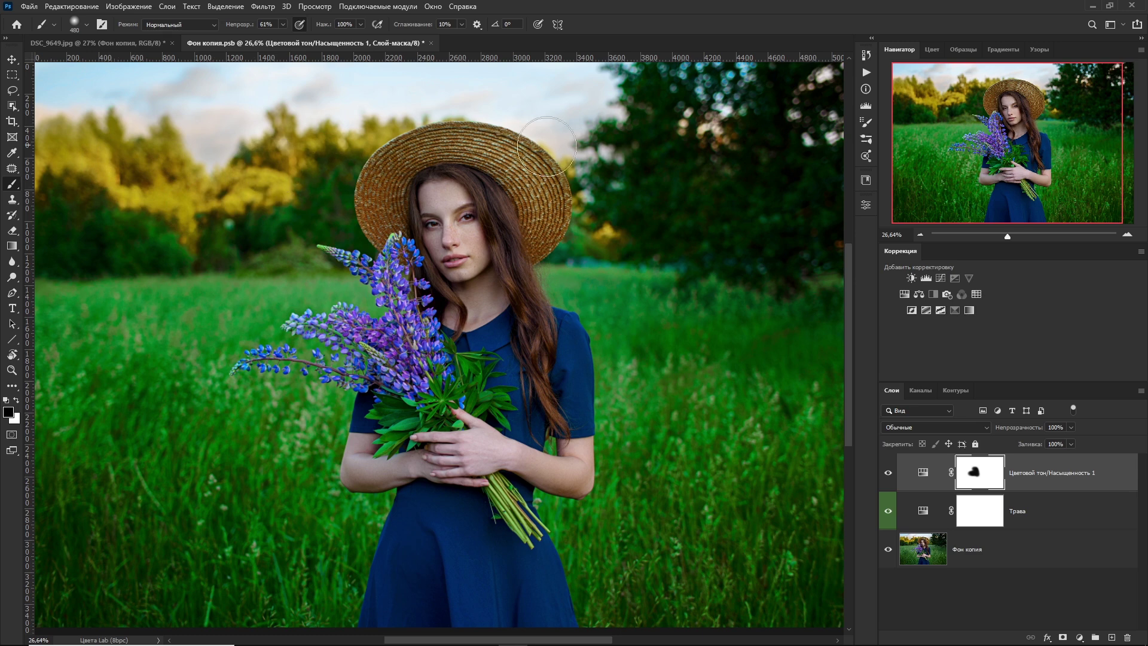
left_click(1023, 473)
type("Платье")
left_click(1079, 638)
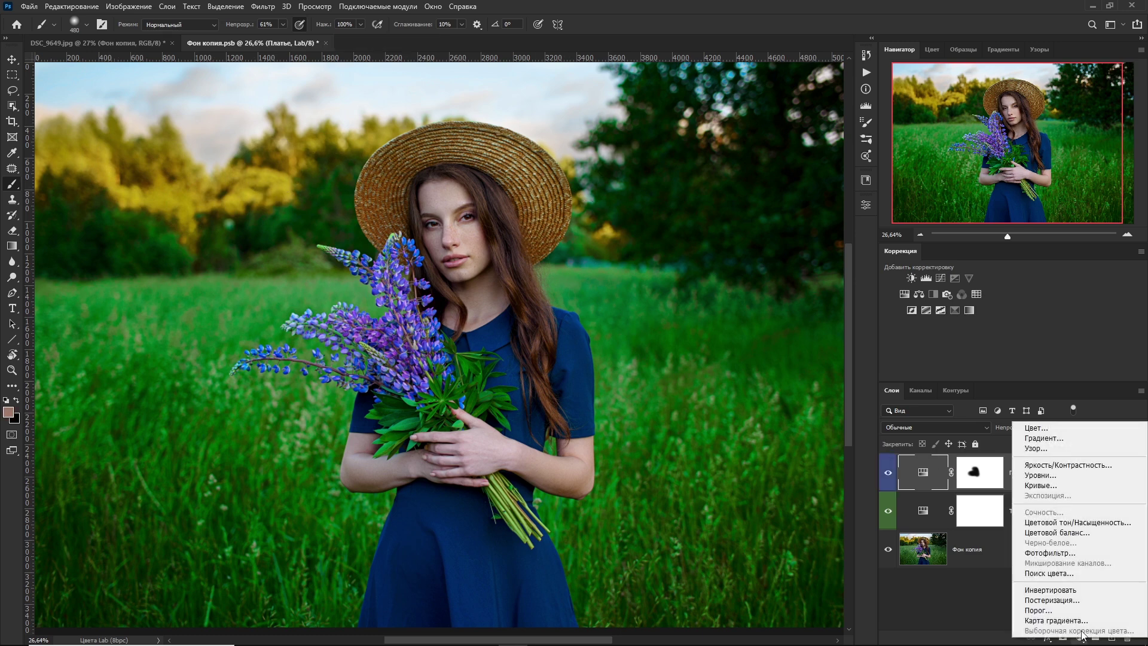
Add a Hue/Saturation layer setting Yellows to hue -4, saturation +25
left_click(1079, 522)
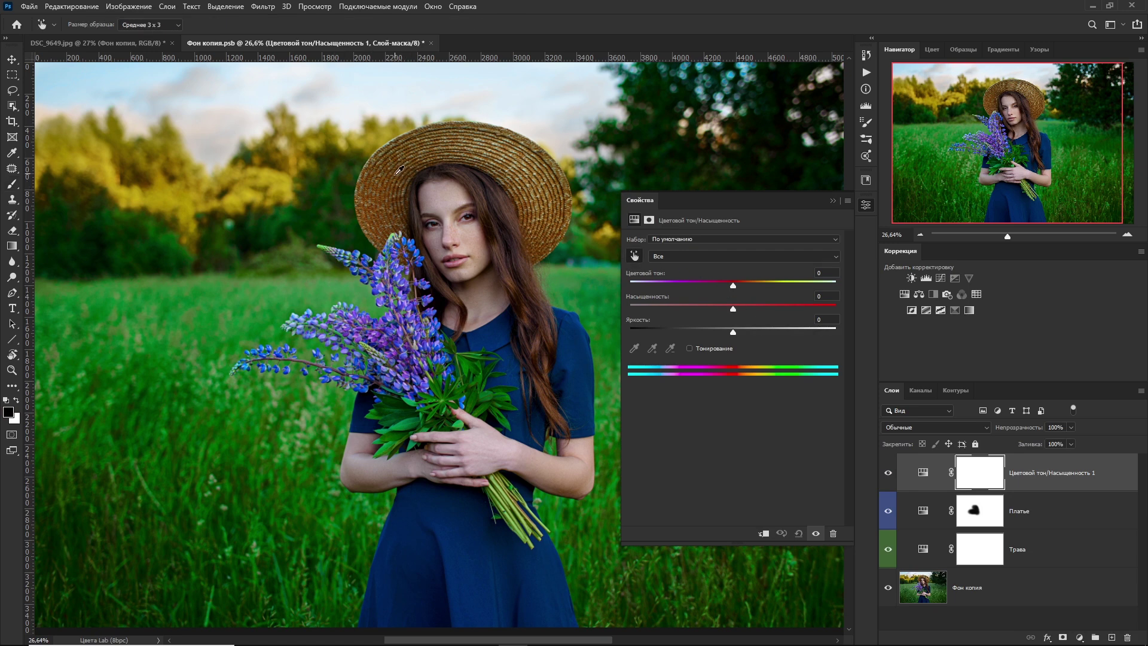
left_click_drag(256, 181, 269, 189)
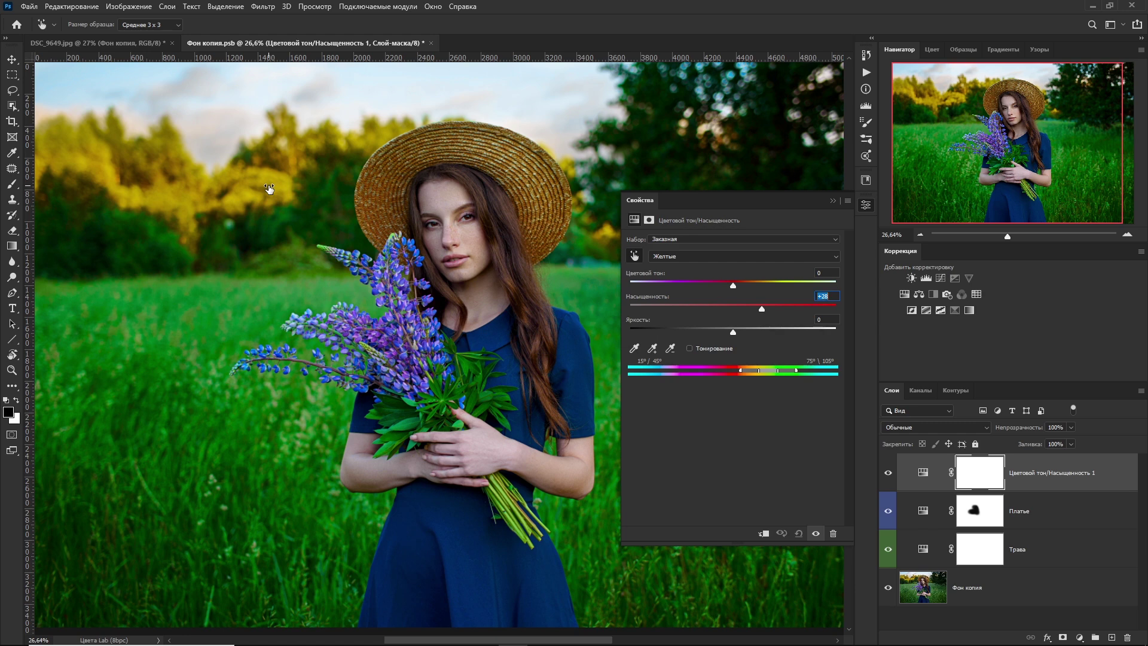
key("ctrl+0")
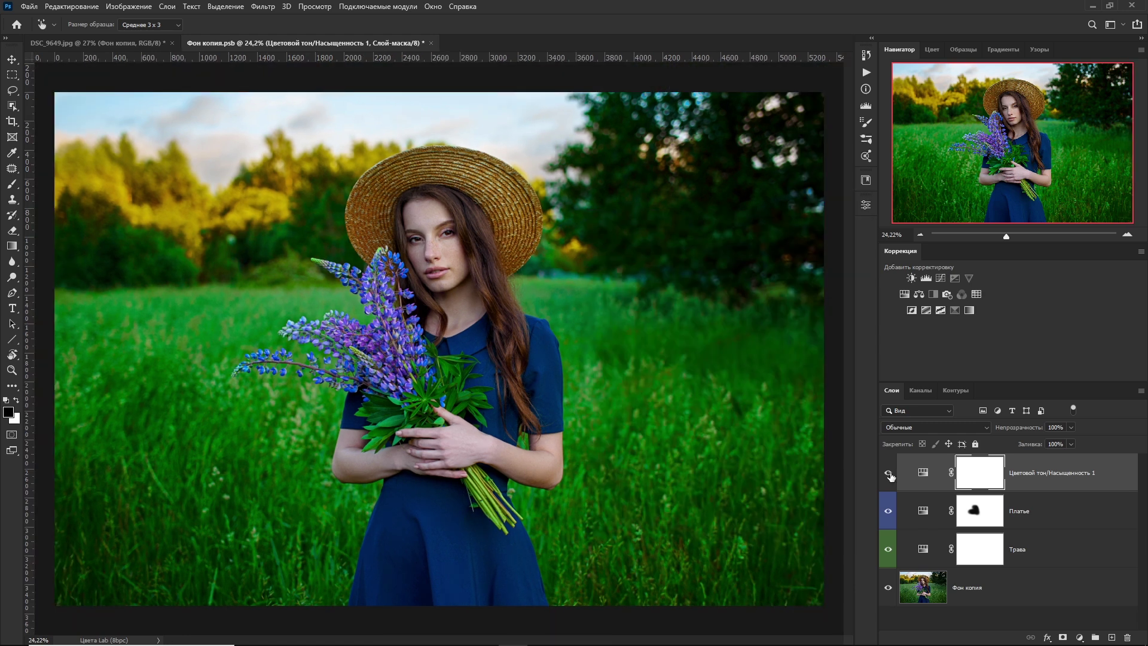
left_click(889, 473)
Narrow this layer's Blues colour range to 195°/216°
double_click(923, 472)
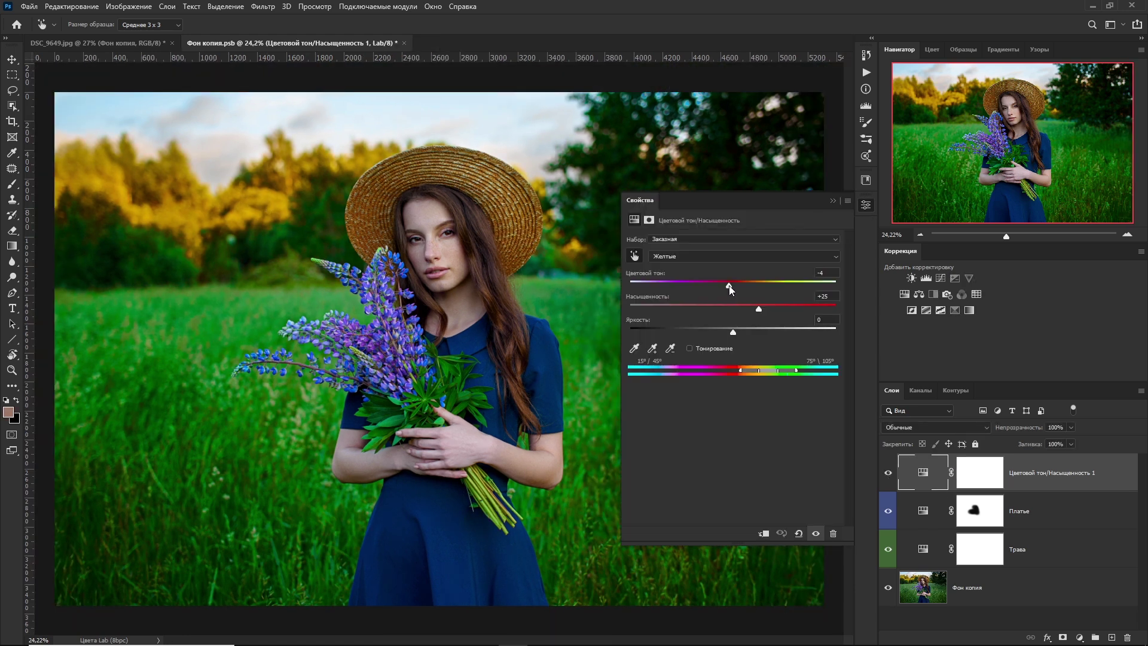
key("alt+7")
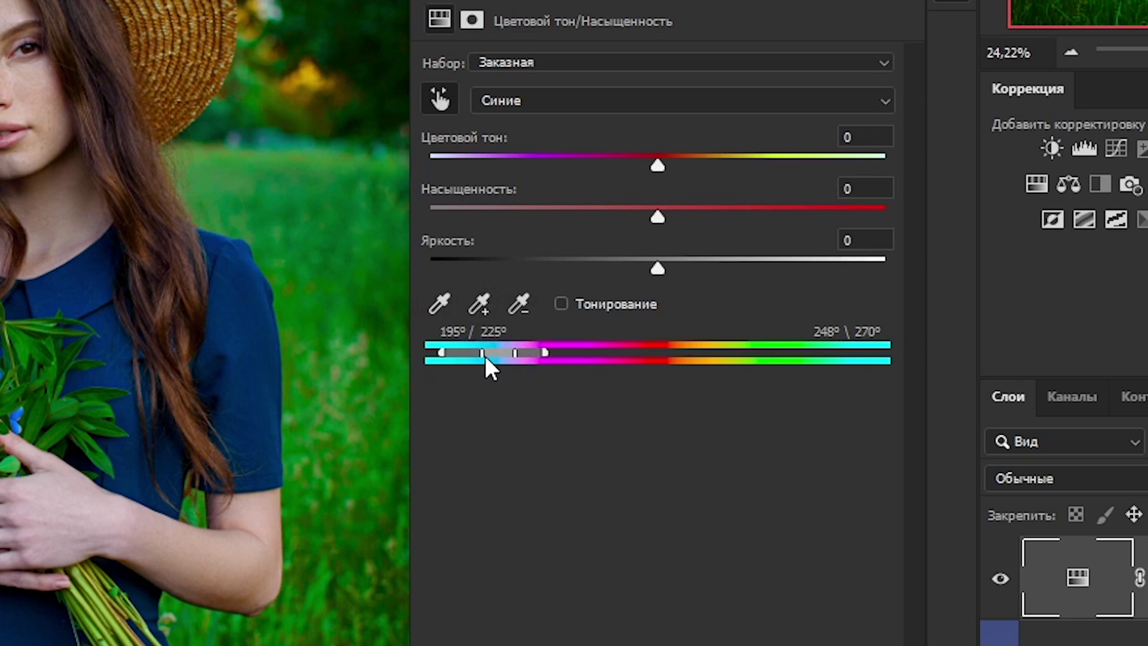
left_click_drag(477, 352, 469, 353)
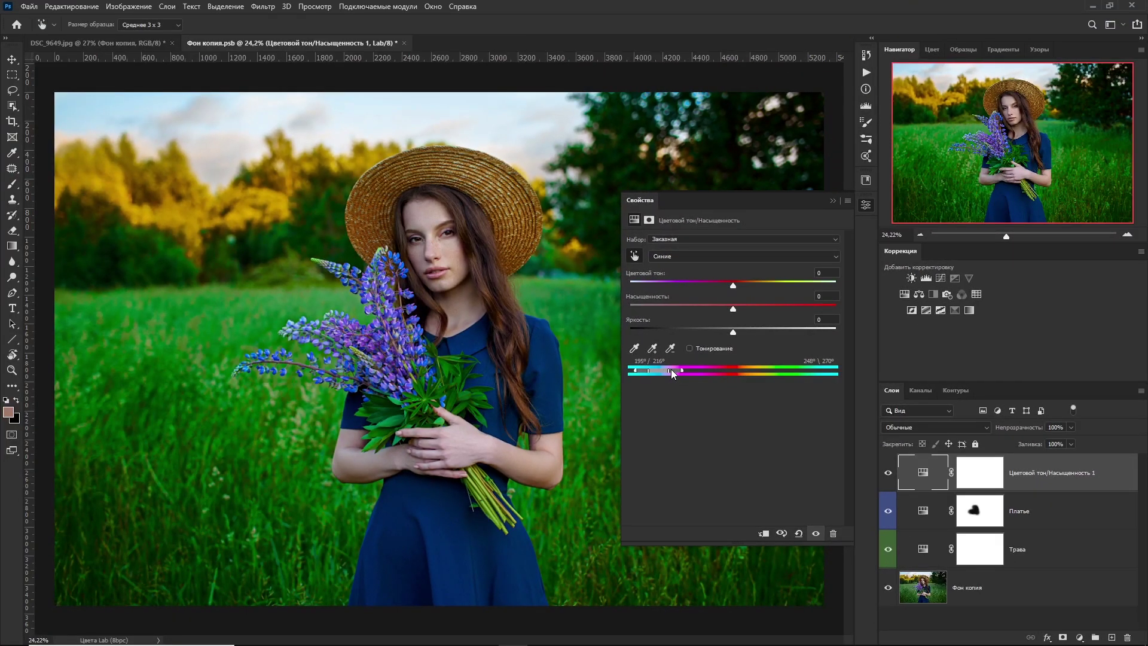
Group the Закат, Платье and Трава adjustments into Группа 1 and toggle the group to compare
left_click(1050, 518, "shift")
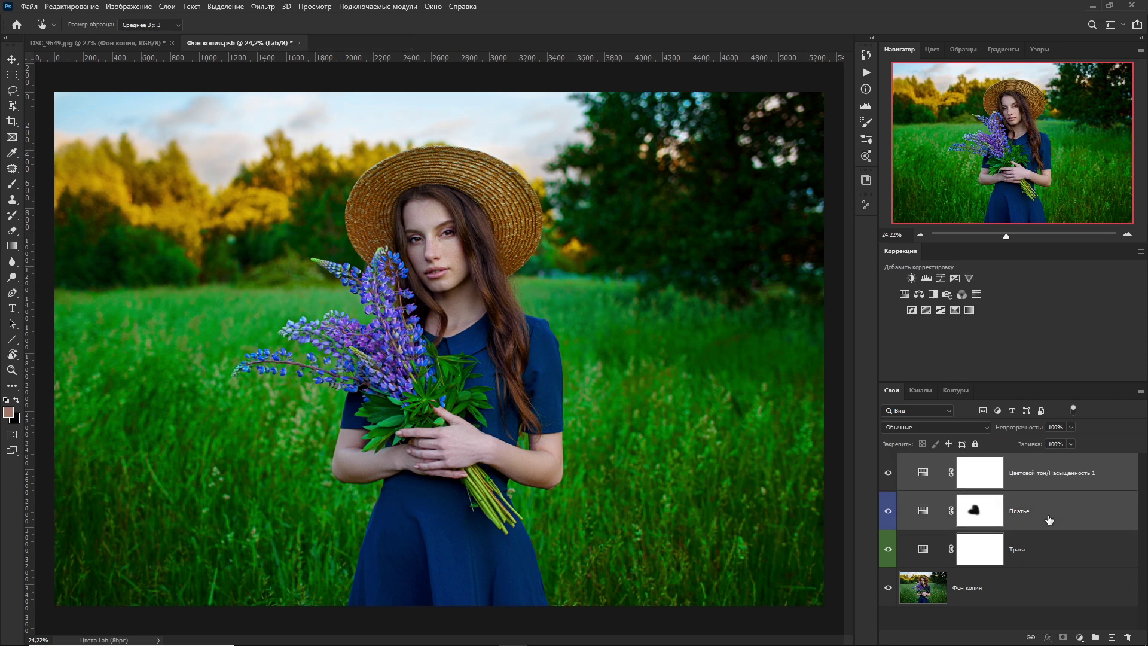
left_click(1060, 555, "shift")
left_click_drag(1077, 559, 1095, 637)
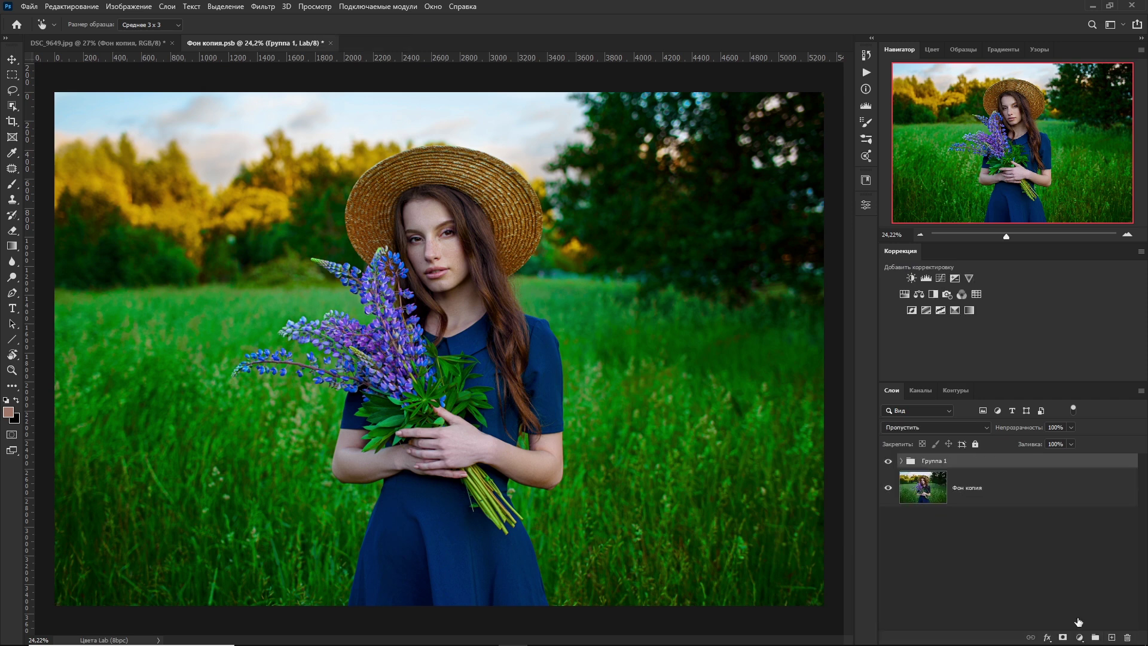
left_click(888, 462)
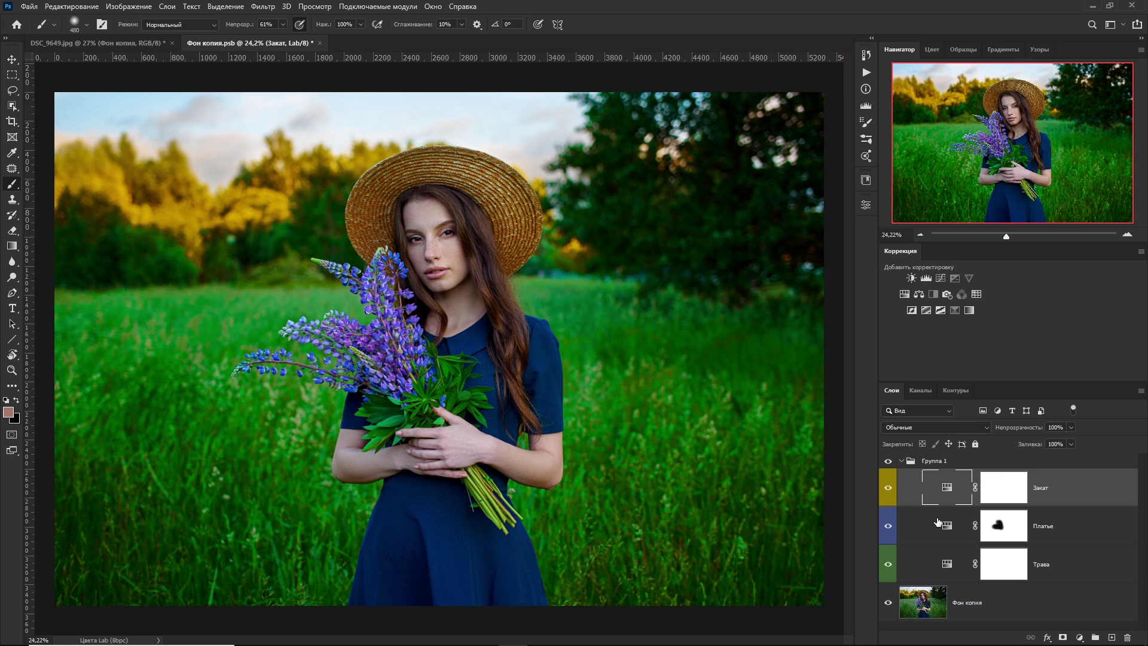
scroll(470, 263, "up", 4)
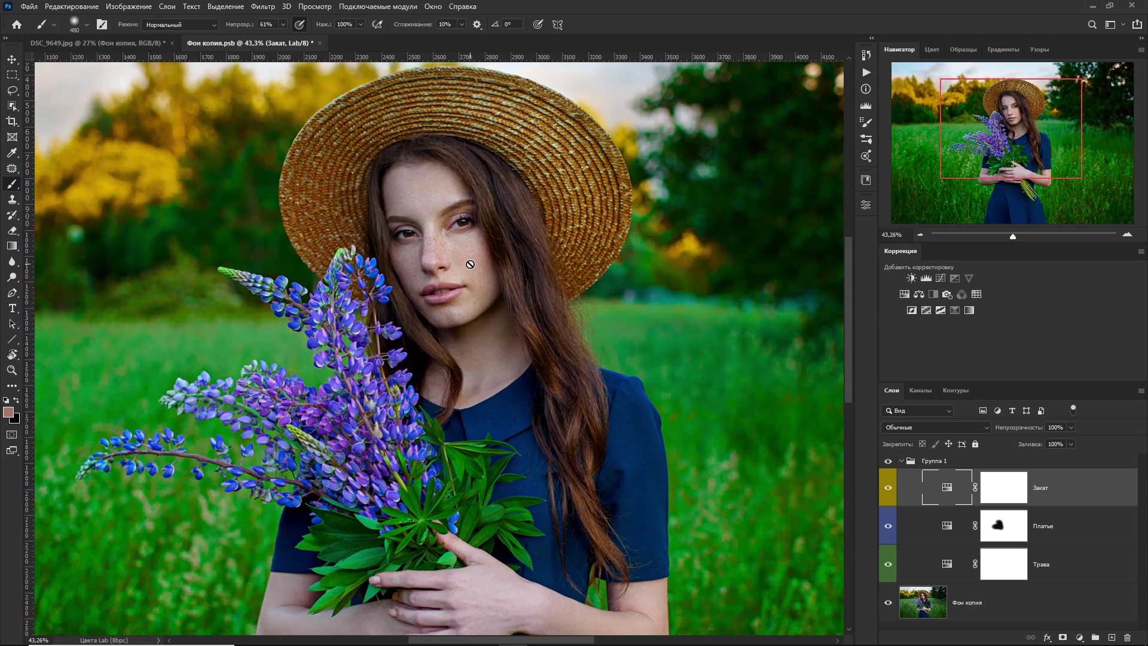
Add a Curves adjustment layer with a midpoint and on-image samples of a light and a dark tone
left_click(1080, 638)
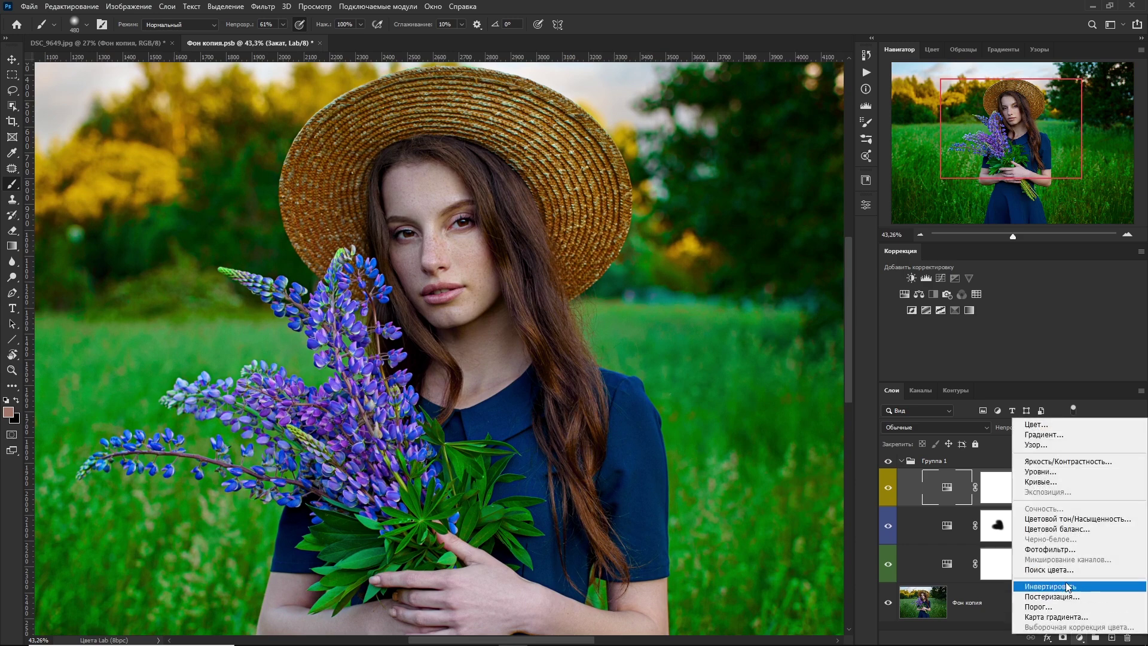
left_click(1061, 481)
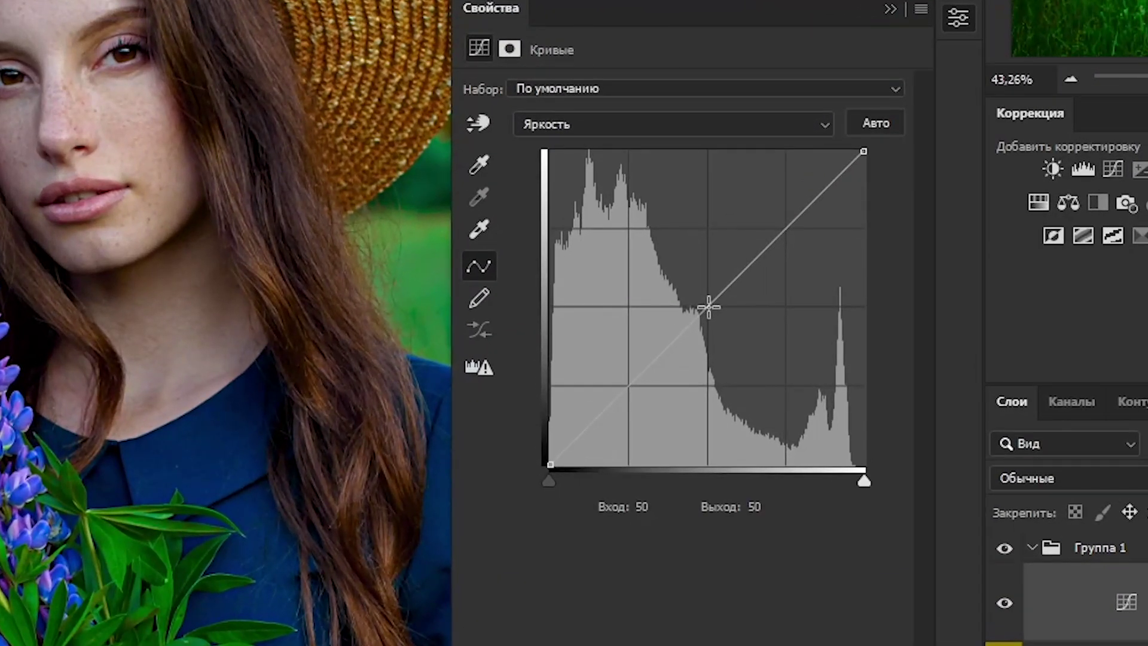
left_click(708, 307)
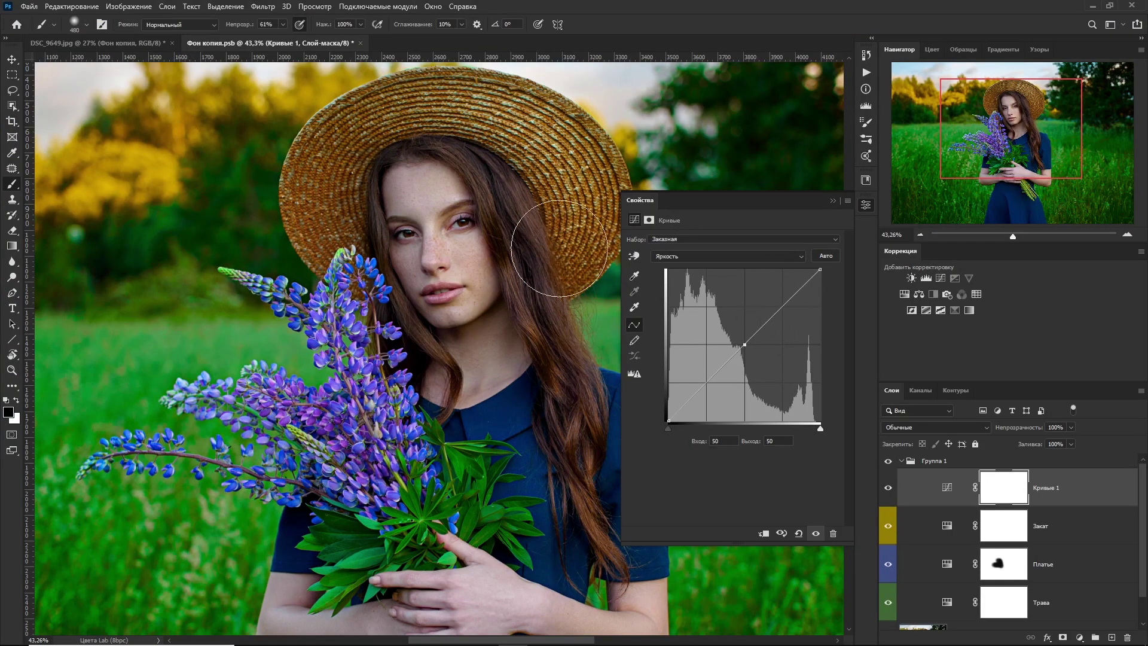
scroll(463, 215, "up", 5)
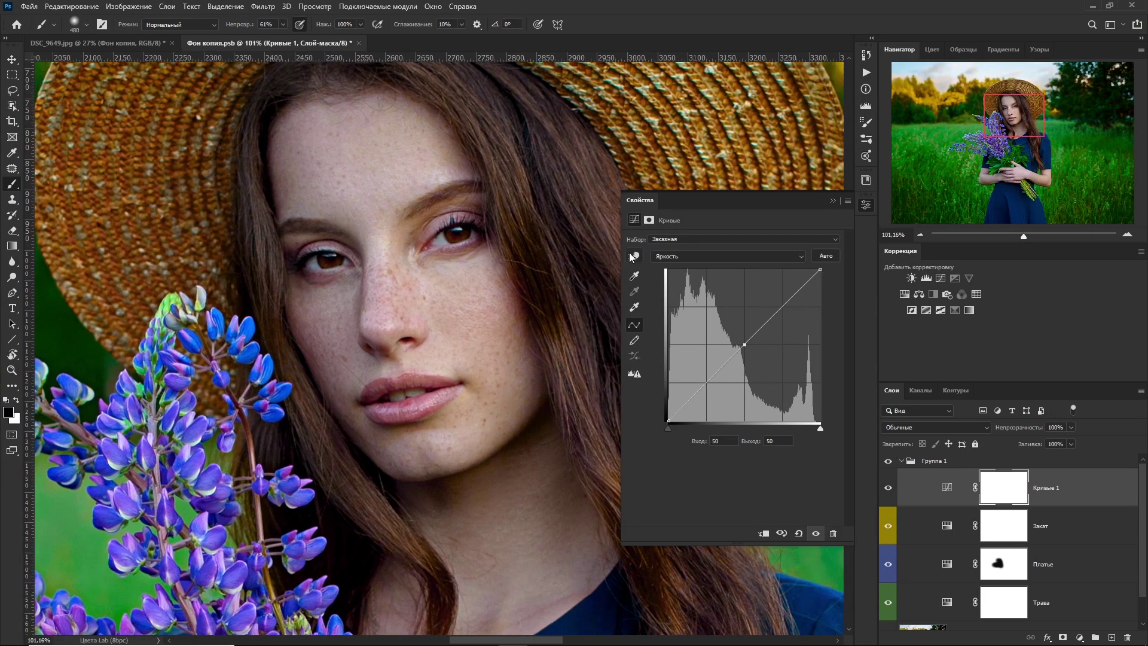
left_click(633, 256)
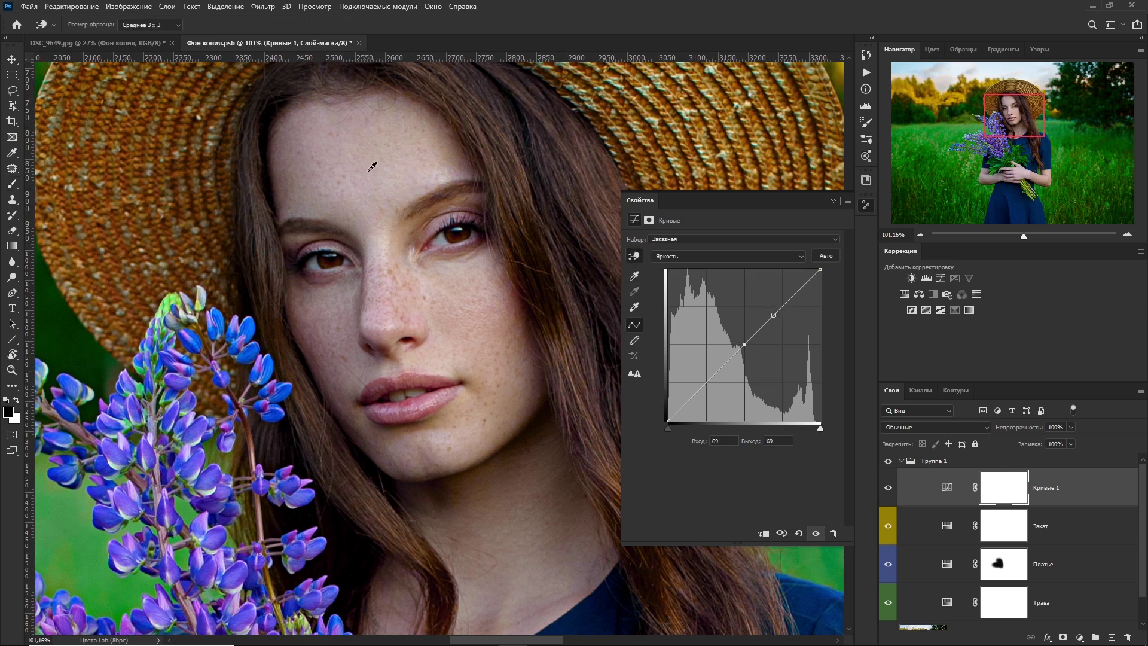
left_click(397, 146)
left_click(431, 220)
Gently lift the curve's upper half with several points, then toggle Curves 1 to compare
left_click(777, 310)
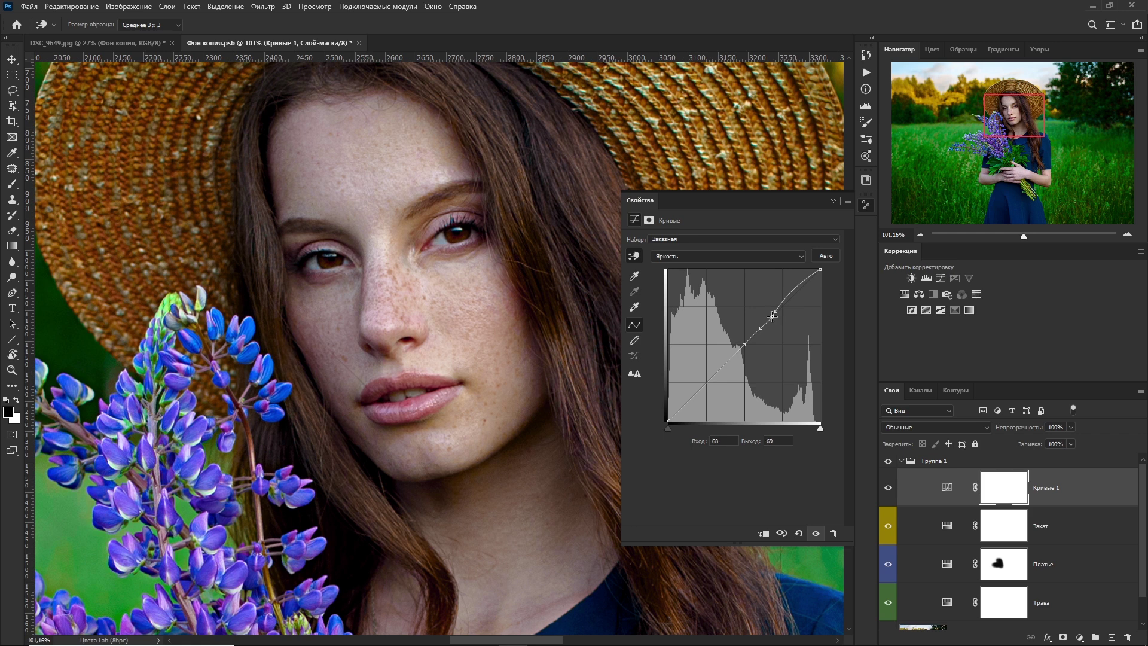
left_click_drag(772, 317, 770, 316)
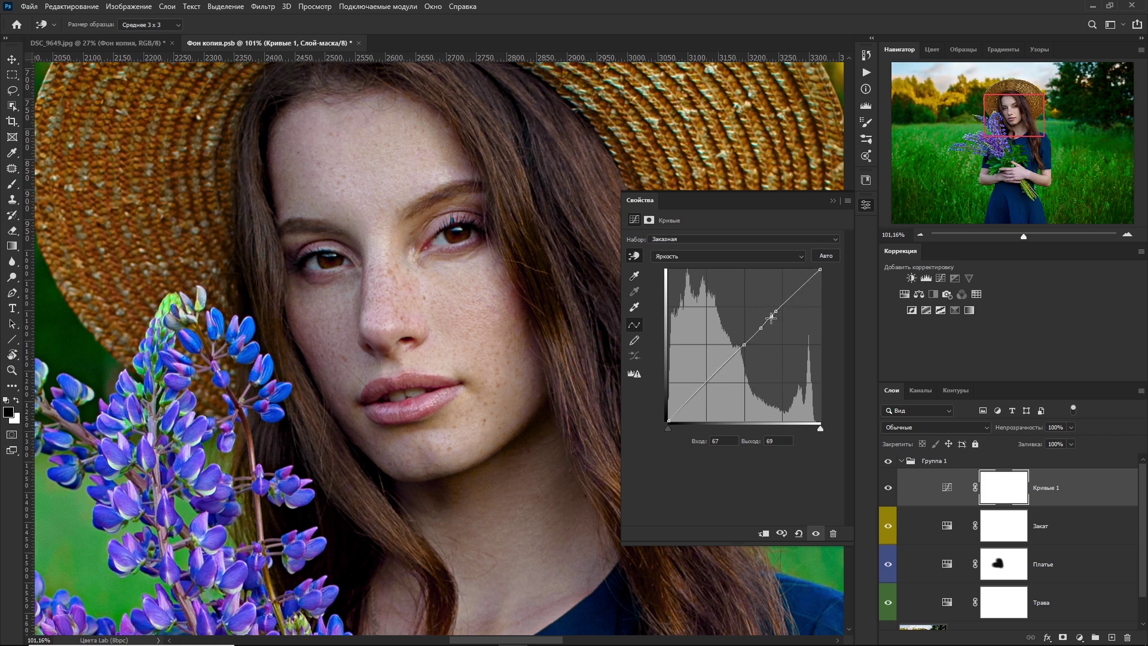
left_click(787, 301)
left_click(797, 290)
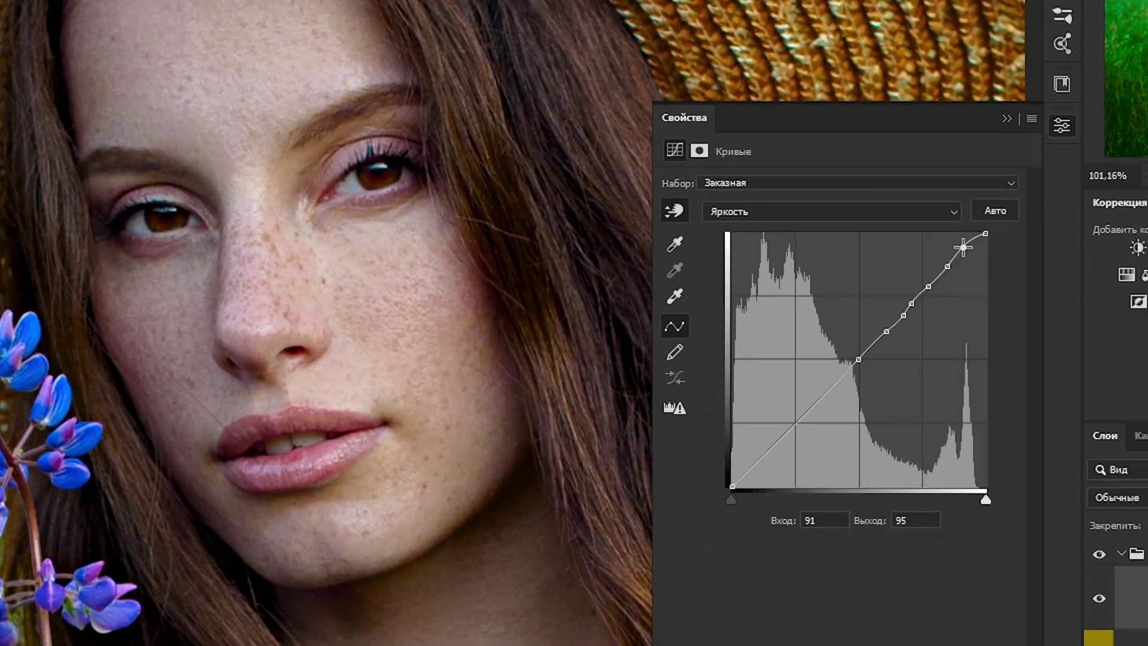
left_click_drag(865, 266, 867, 266)
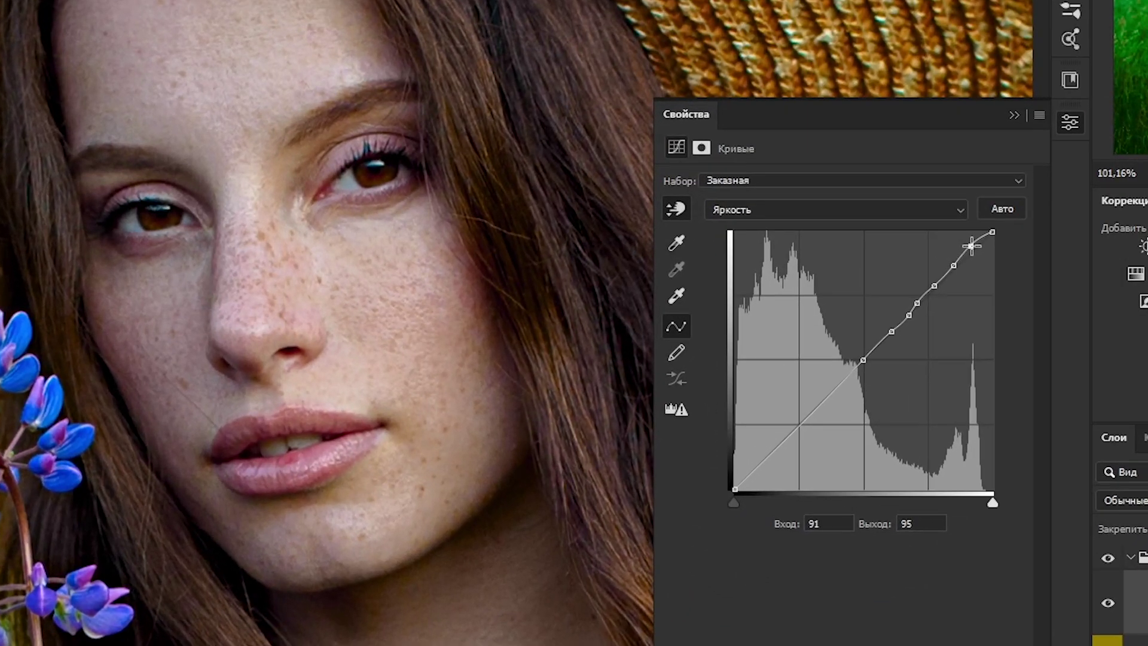
left_click_drag(908, 311, 906, 315)
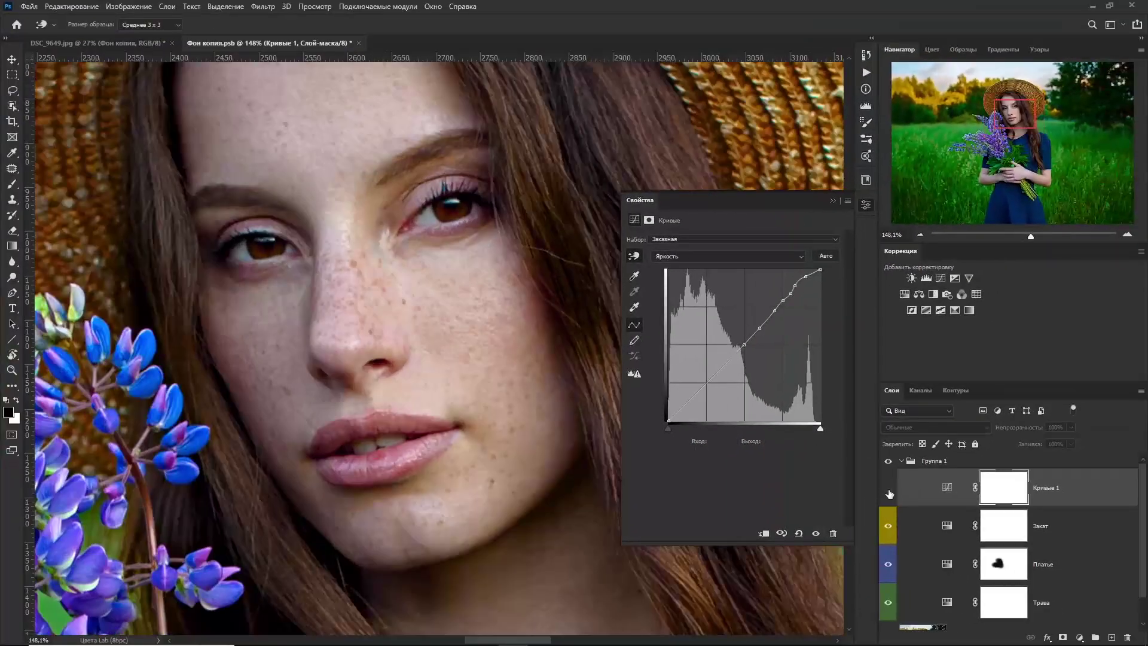
left_click(889, 491)
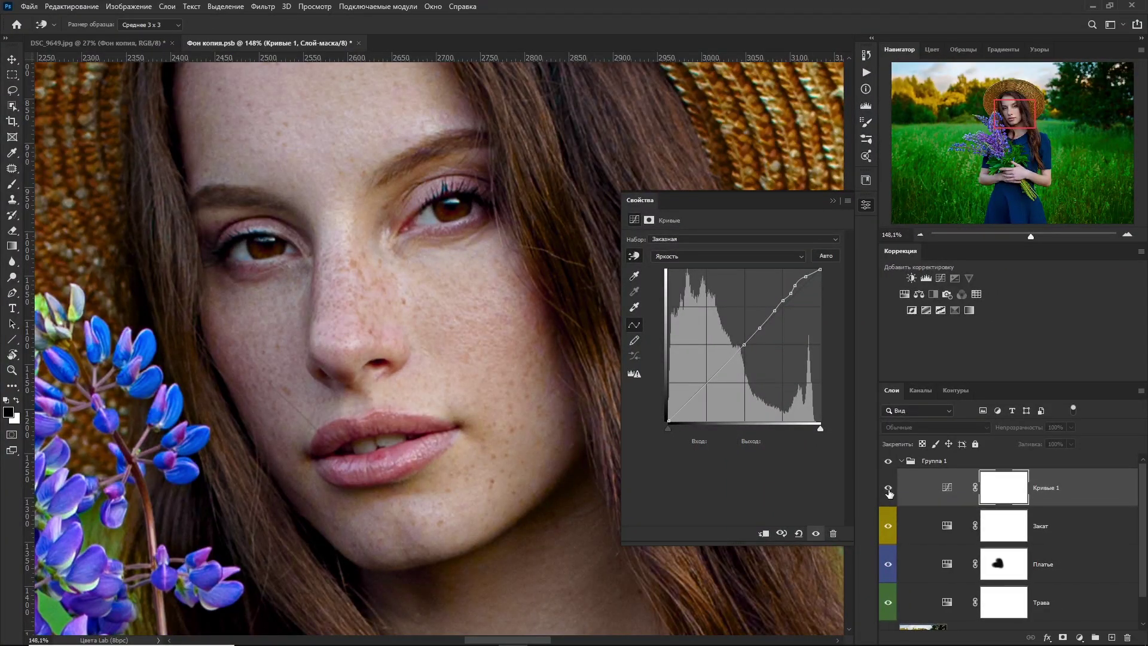
left_click(888, 489)
key("ctrl+0")
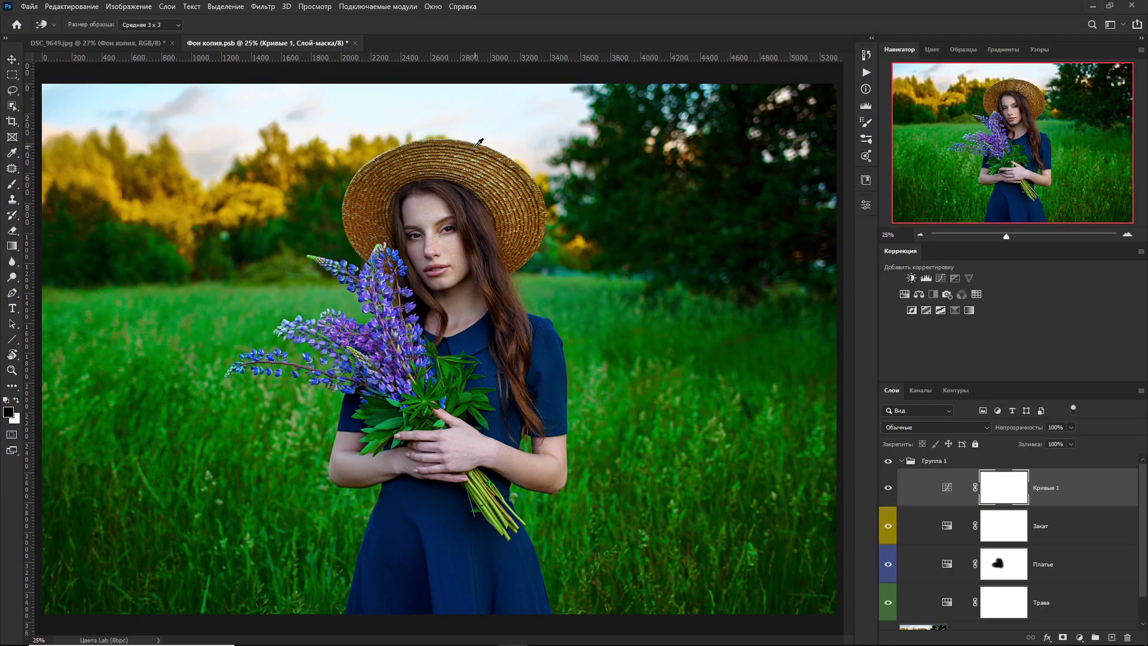
Toggle Группа 1 off and on to compare, then select микроконтраст and switch to the Brush
scroll(467, 285, "up", 2)
scroll(467, 286, "up", 1)
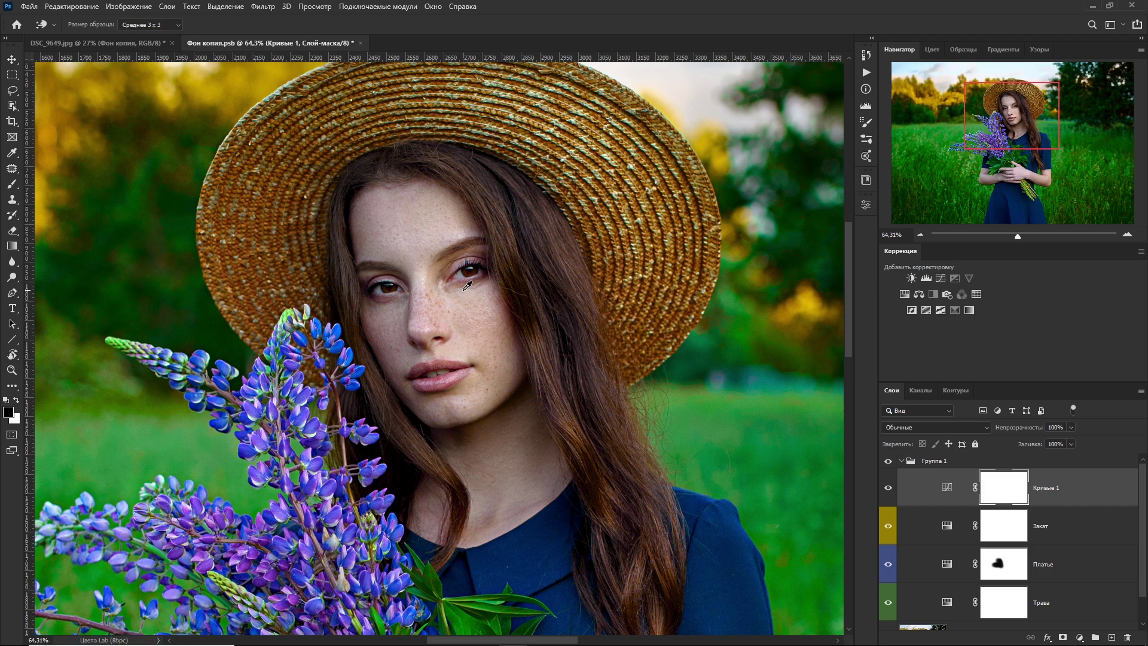
scroll(468, 285, "down", 3)
scroll(470, 268, "down", 2)
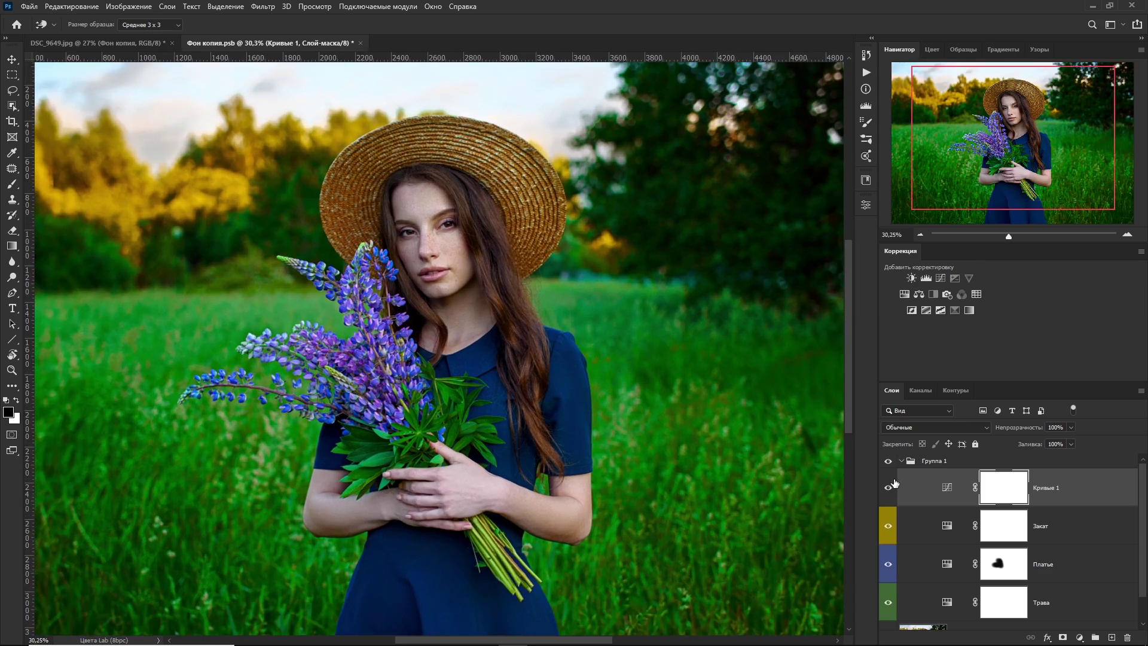
left_click(887, 461)
left_click(887, 461)
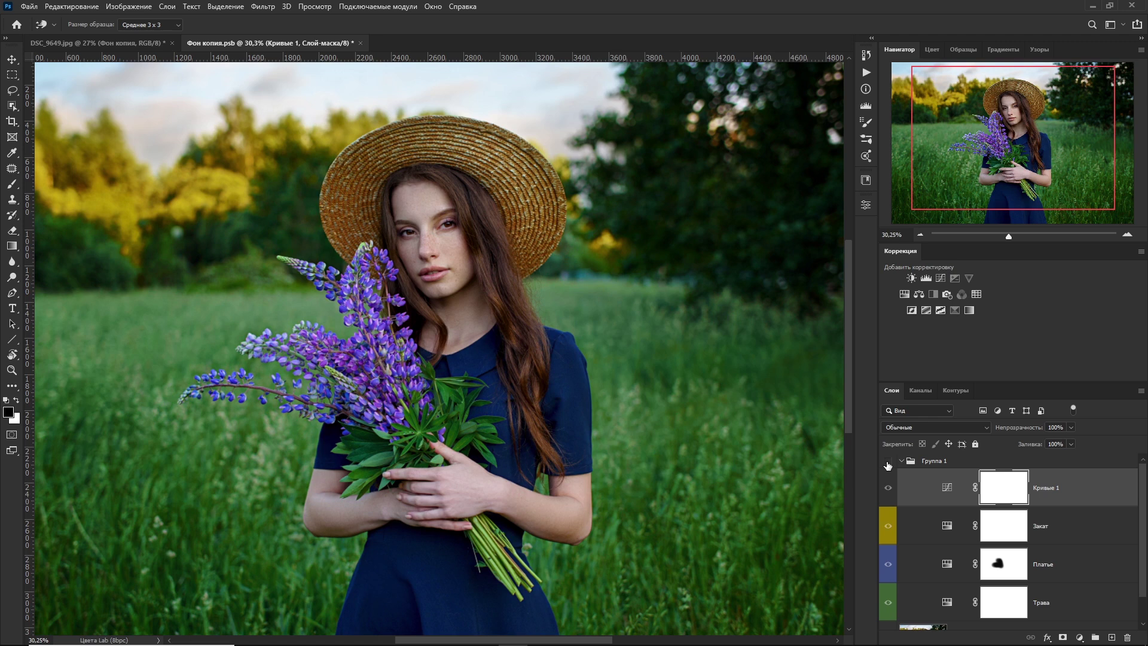
left_click(887, 461)
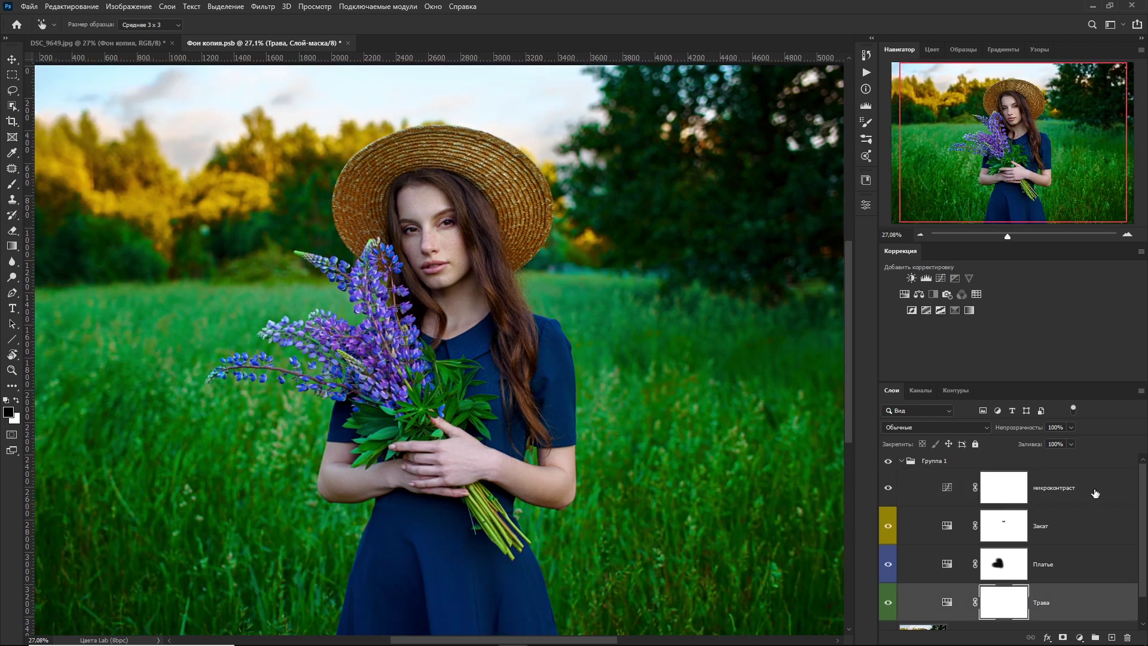
left_click(1096, 494)
key("b")
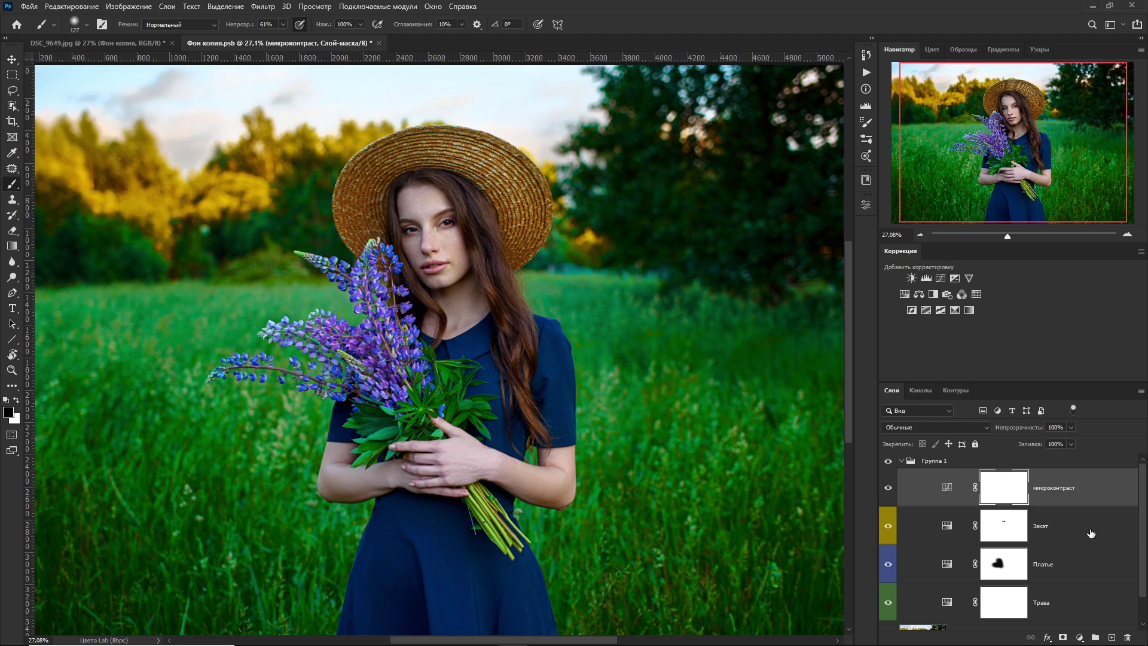
Add a Levels adjustment layer and try the black and white points in channels a and b
left_click(1079, 637)
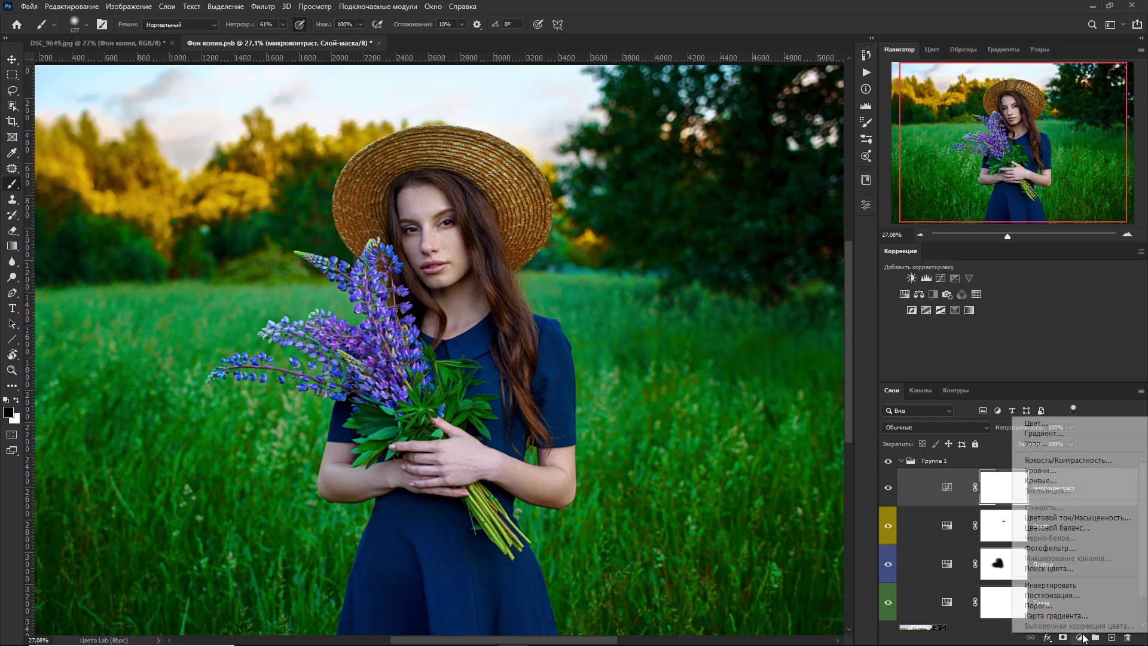
left_click(1043, 472)
left_click(708, 259)
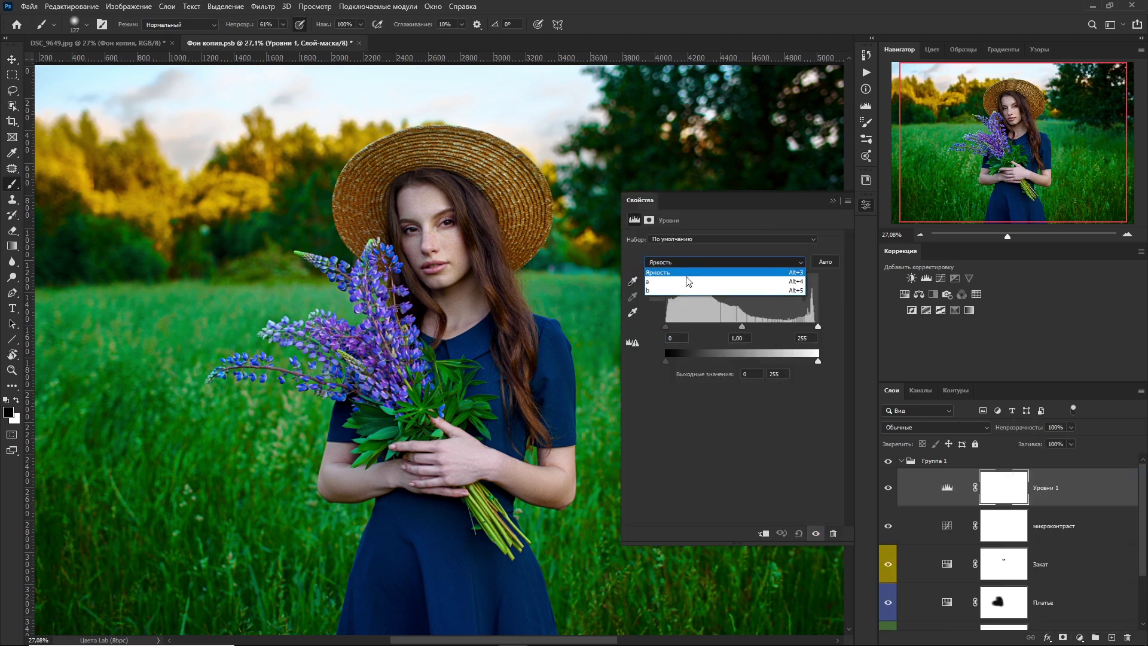
left_click(683, 260)
left_click(660, 281)
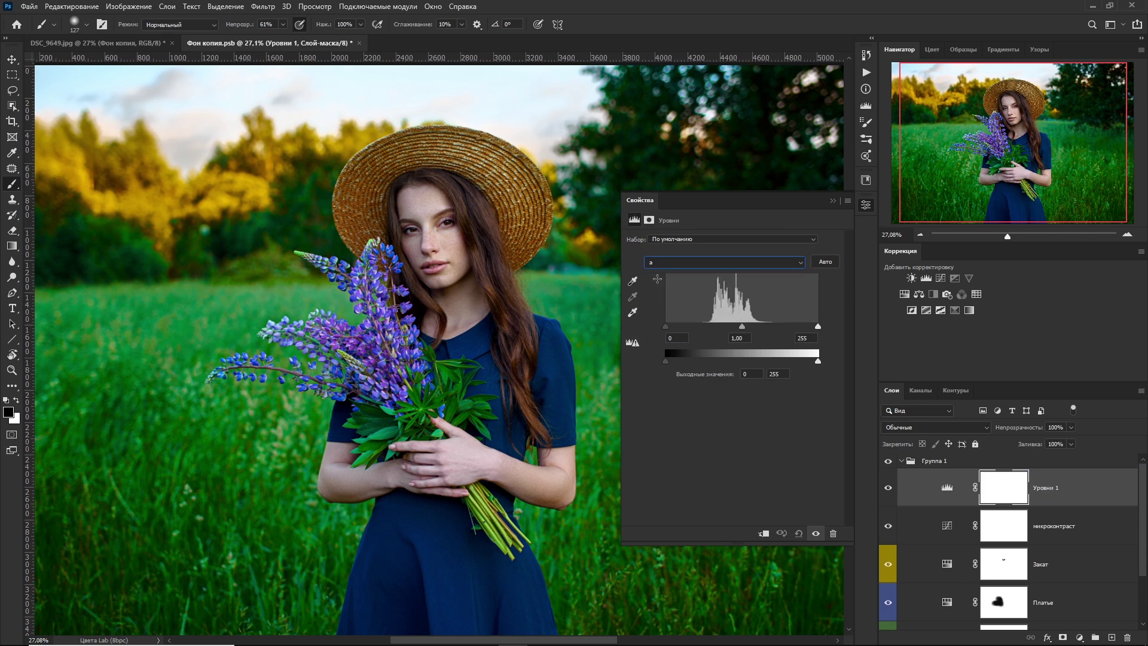
mouse_move(666, 326)
left_mouse_down()
mouse_move(687, 325)
mouse_move(666, 326)
left_mouse_up()
mouse_move(818, 326)
left_mouse_down()
mouse_move(777, 326)
mouse_move(818, 327)
left_mouse_up()
left_click(679, 262)
left_click(658, 290)
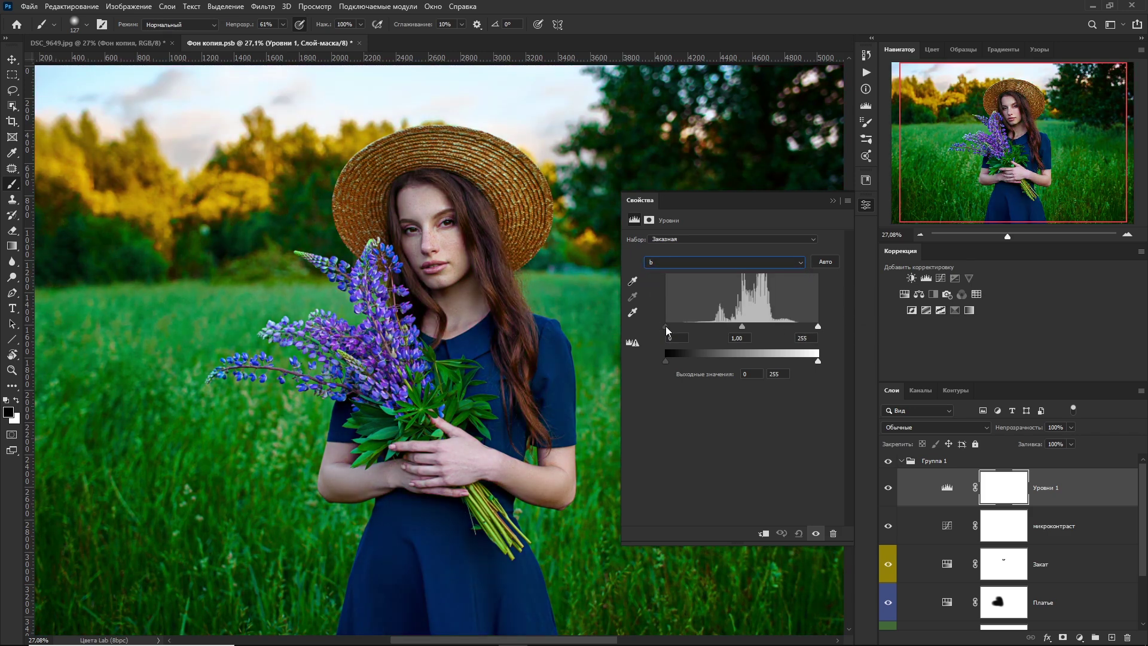
mouse_move(666, 326)
left_mouse_down()
mouse_move(695, 326)
mouse_move(666, 326)
left_mouse_up()
mouse_move(818, 327)
left_mouse_down()
mouse_move(782, 326)
mouse_move(818, 327)
left_mouse_up()
Pull the a and b channel white inputs slightly left, then hide Группа 1 to compare
left_click(777, 262)
left_click(789, 284)
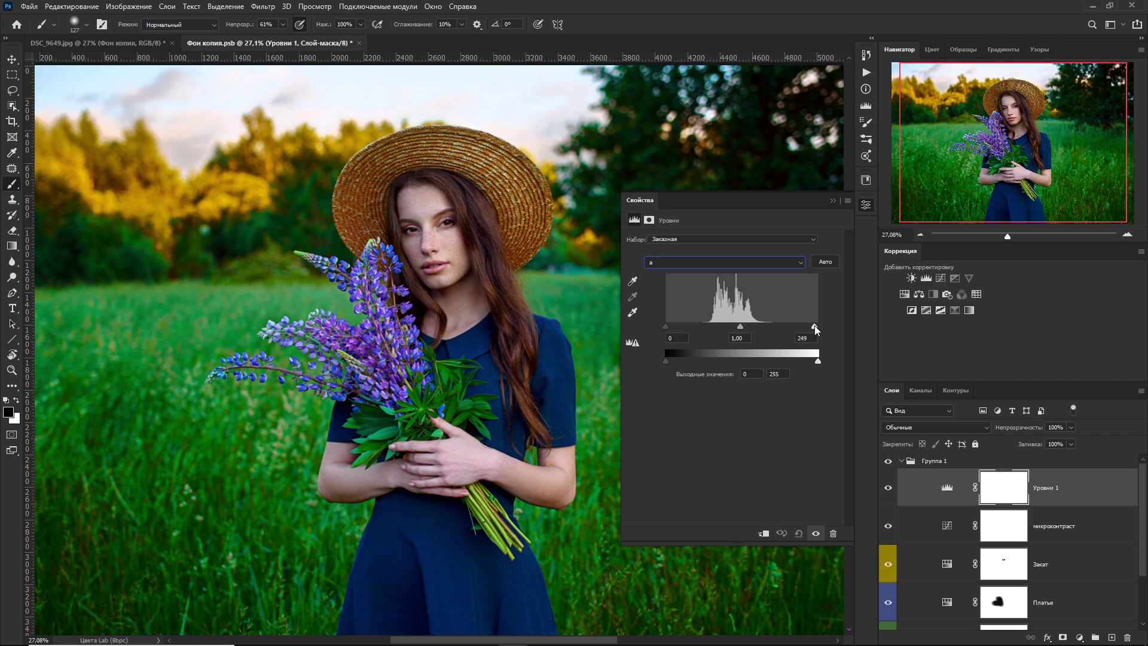
left_click_drag(815, 325, 809, 326)
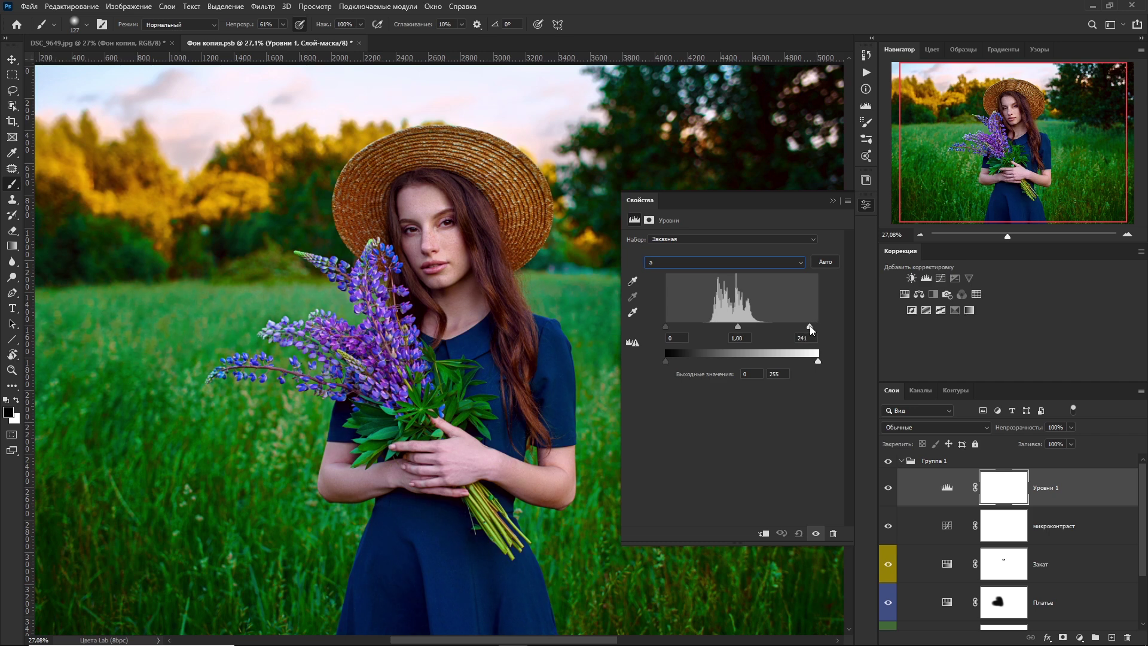
left_click(742, 262)
left_click(727, 293)
left_click_drag(814, 325, 811, 326)
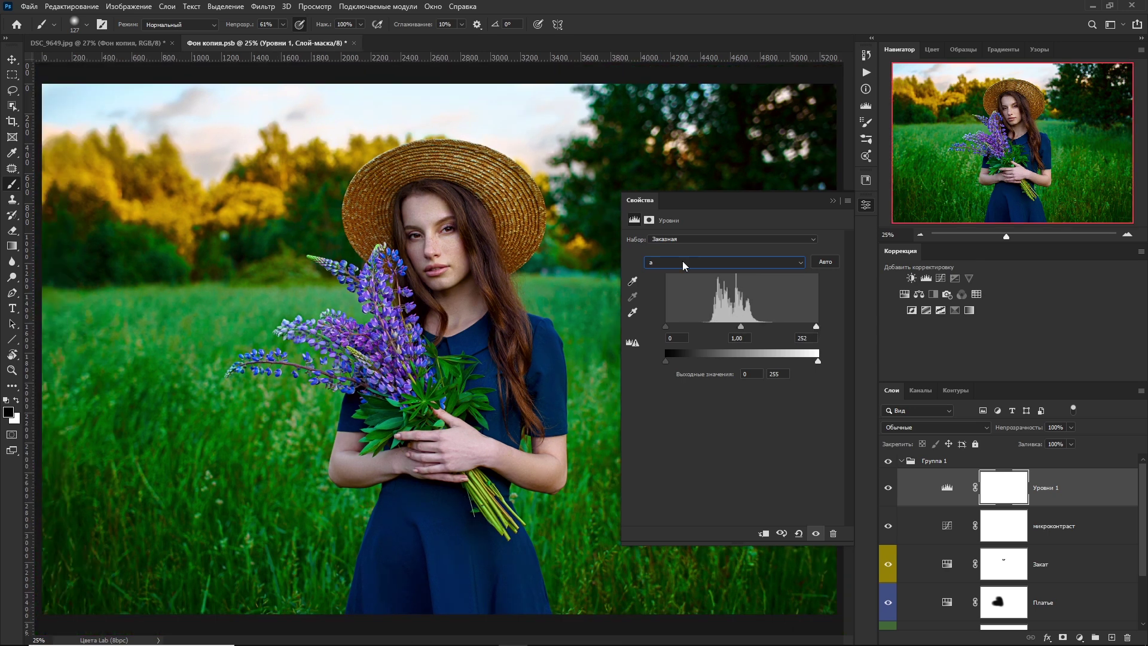
left_click(682, 262)
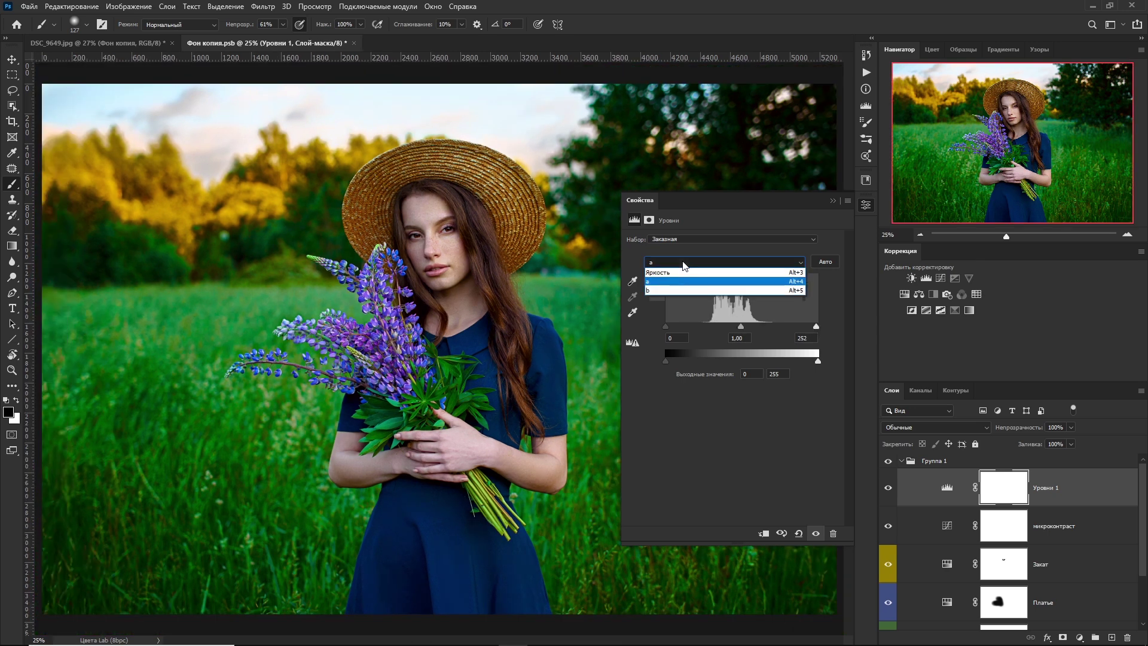
left_click(661, 291)
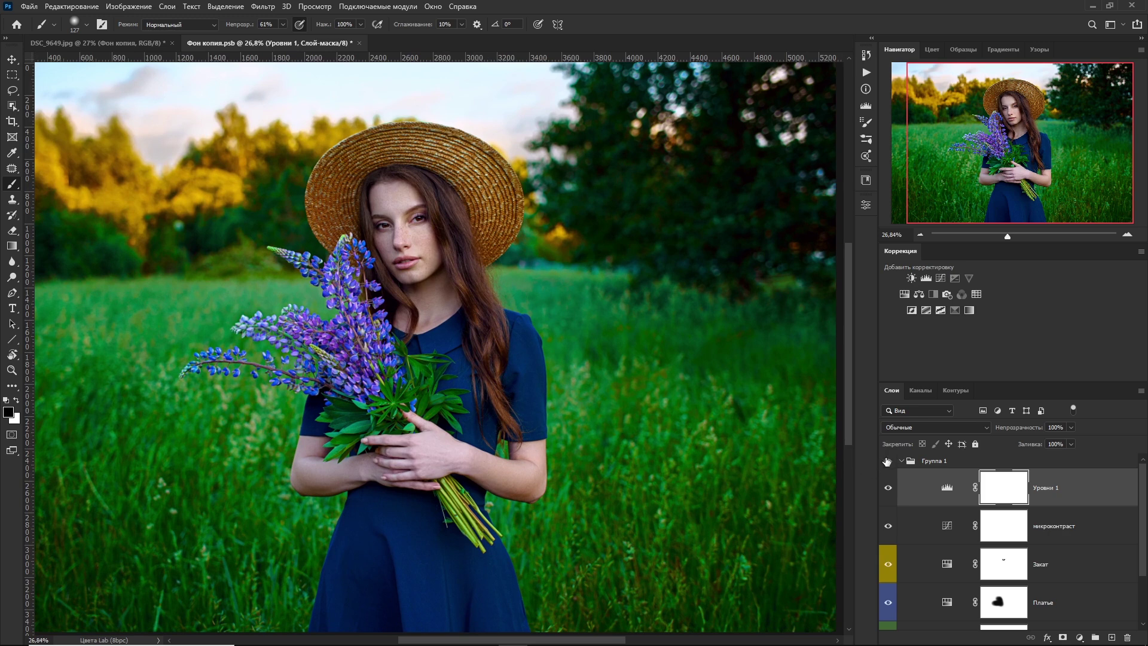
left_click(888, 461)
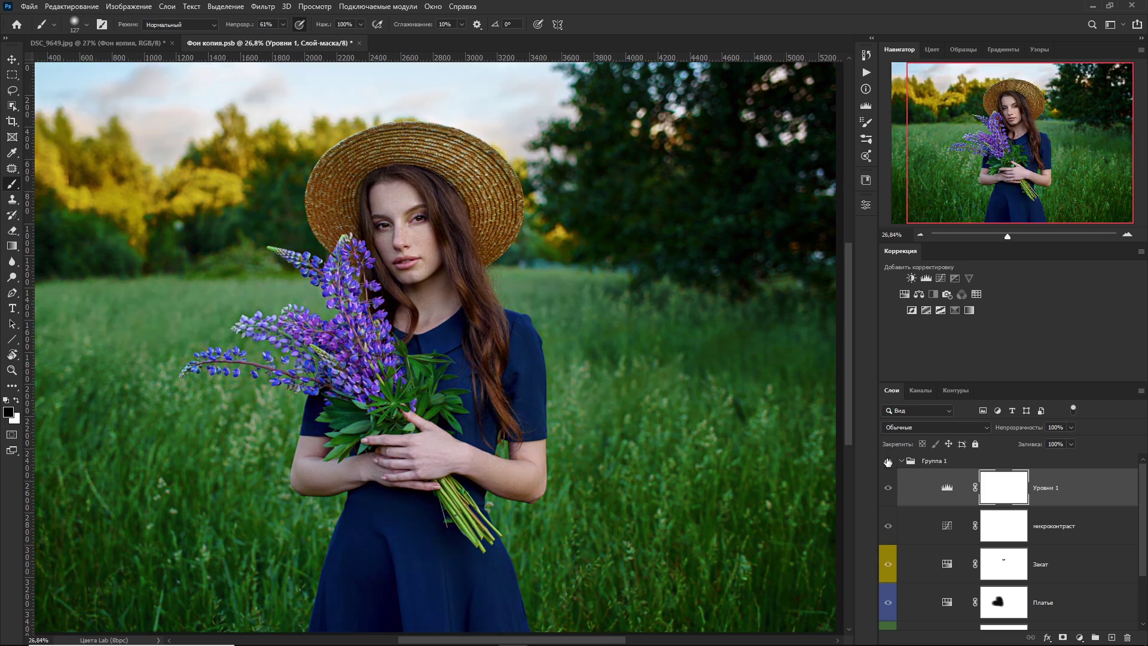
Make Группа 1 visible again to show the full colour grade
left_click(888, 461)
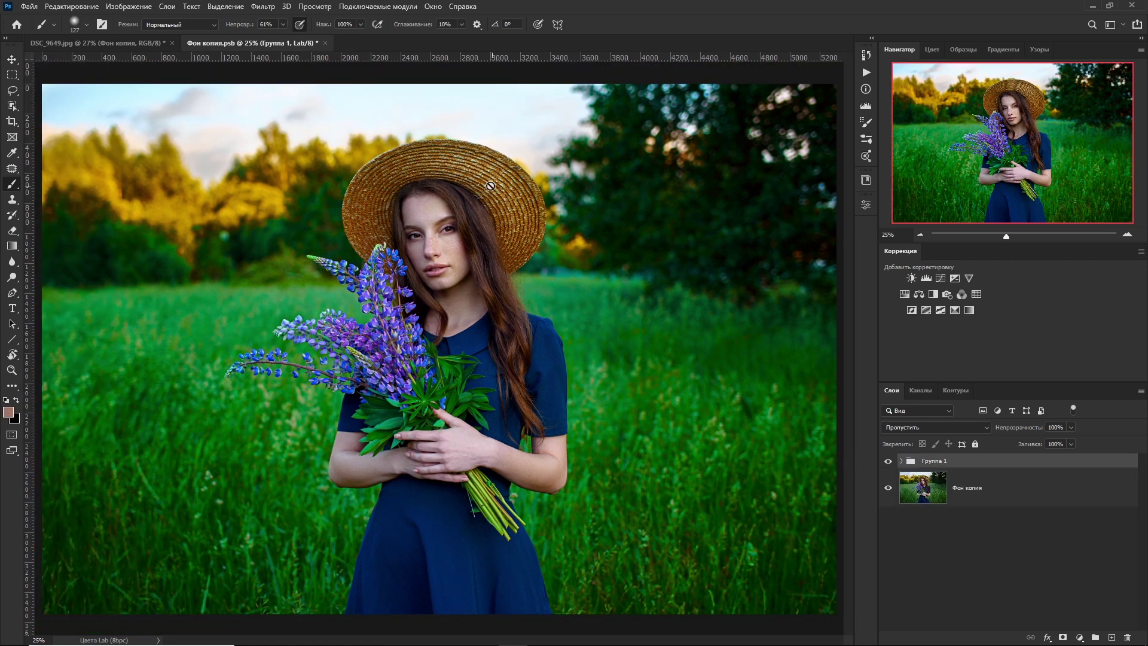
Close Фон копия.psb and save its changes when prompted
left_click(325, 43)
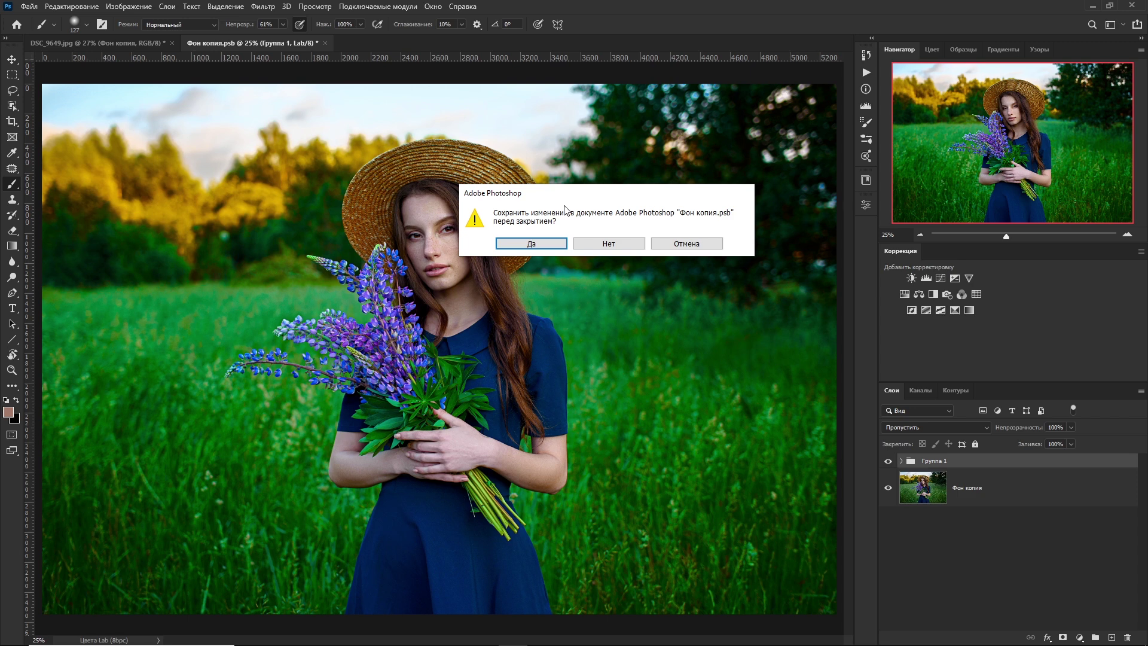
left_click(530, 243)
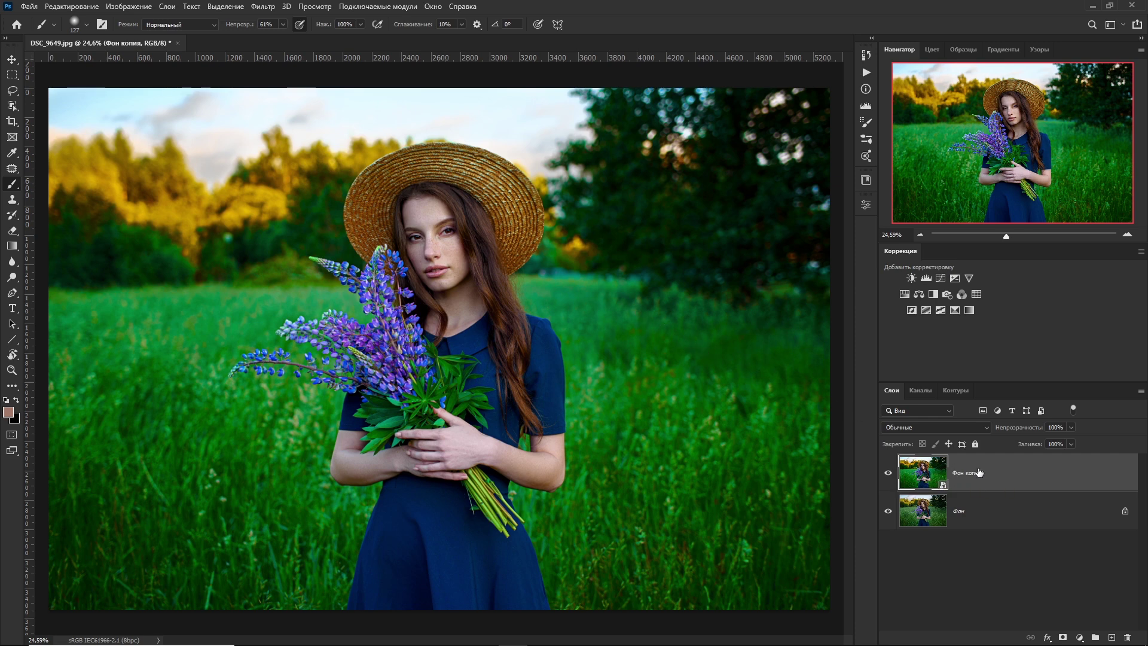
Rasterize the Фон копия layer, then toggle its visibility to compare with the original
right_click(979, 472)
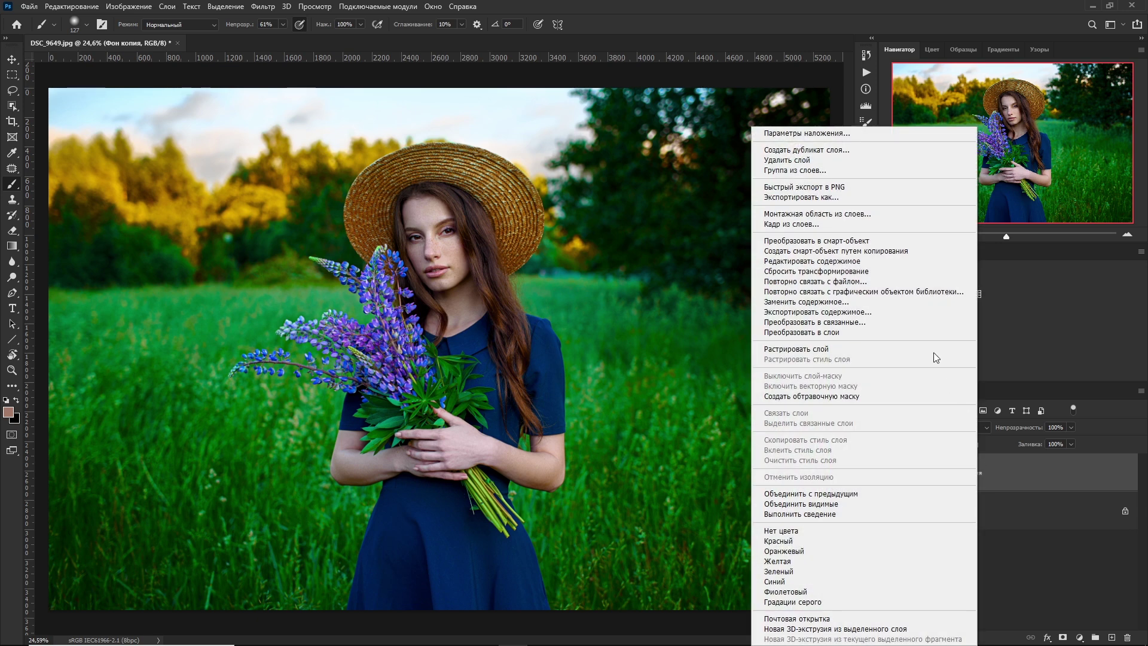
left_click(807, 353)
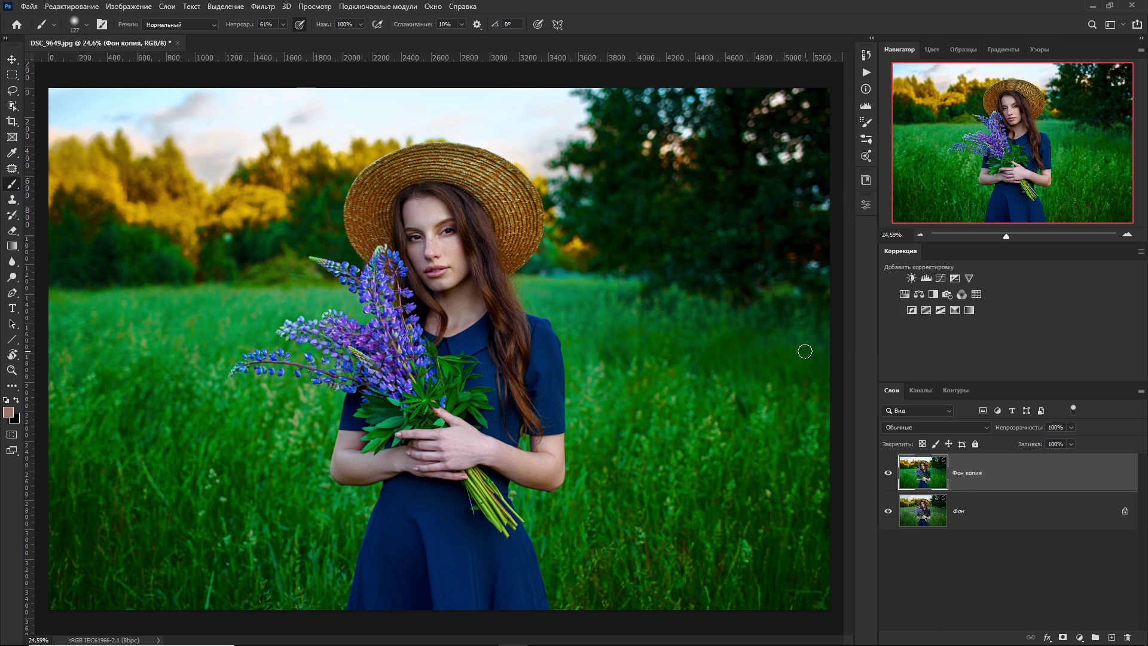
left_click(889, 472)
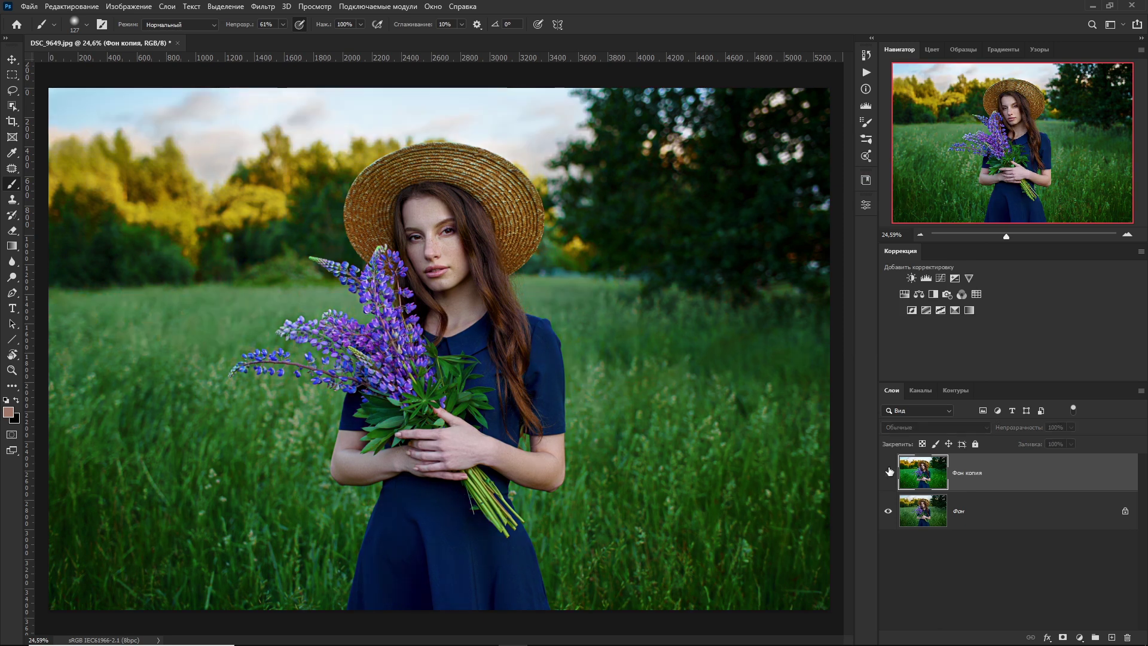
left_click(889, 472)
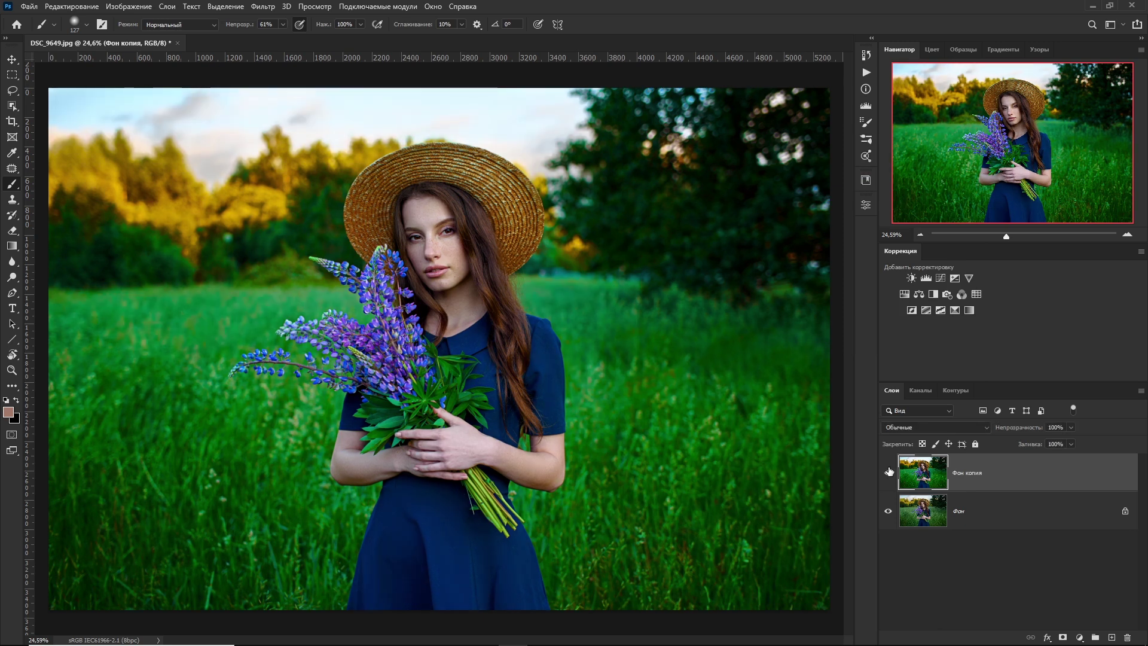